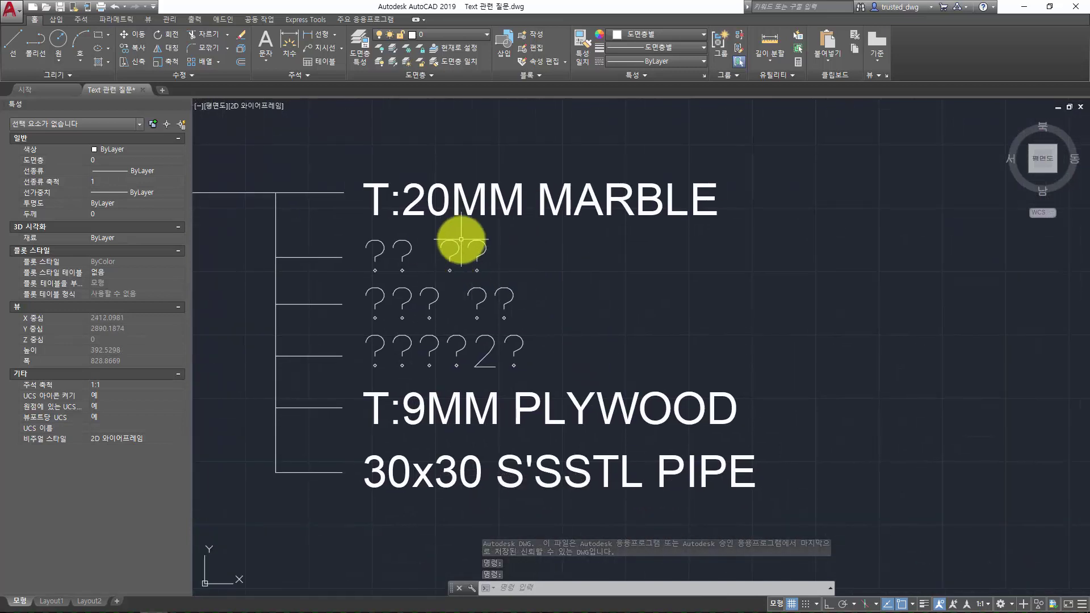
# Step: Inspect the contents and text style of the question-mark text line directly below T:20MM MARBLE
pyautogui.press('Escape')
pyautogui.press('Escape')
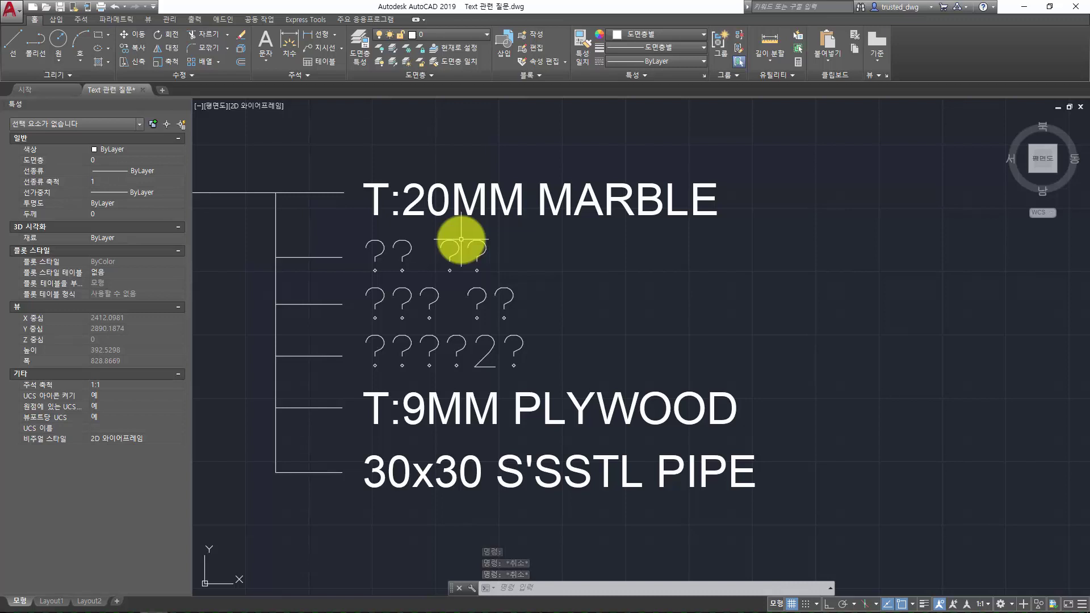
pyautogui.click(462, 254)
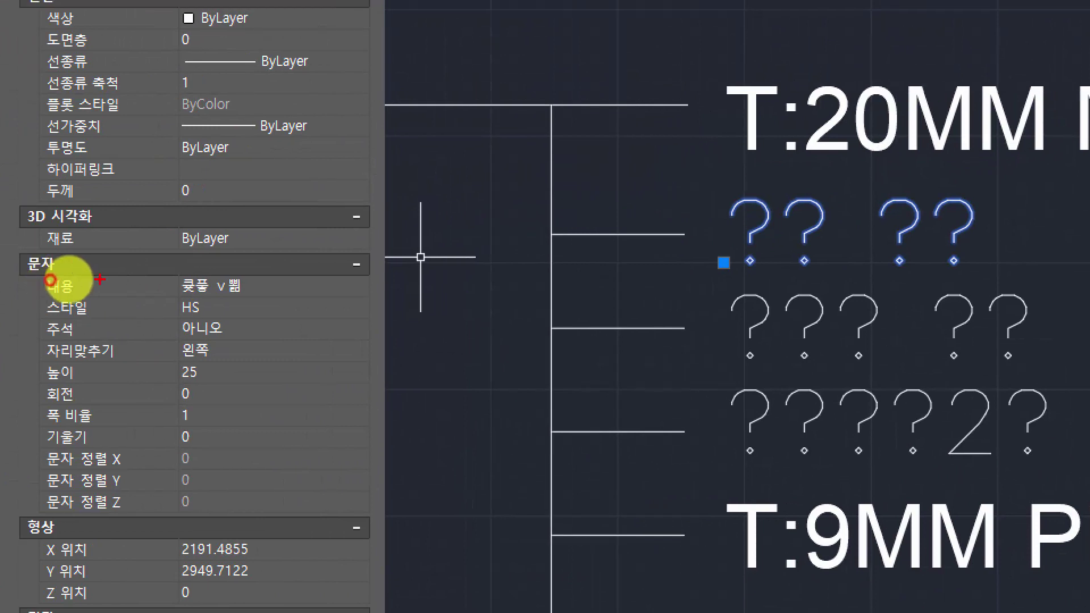
pyautogui.moveTo(207, 299); pyautogui.dragTo(56, 284)
pyautogui.moveTo(138, 292)
pyautogui.mouseDown()
pyautogui.moveTo(277, 267)
pyautogui.moveTo(262, 320)
pyautogui.mouseUp()
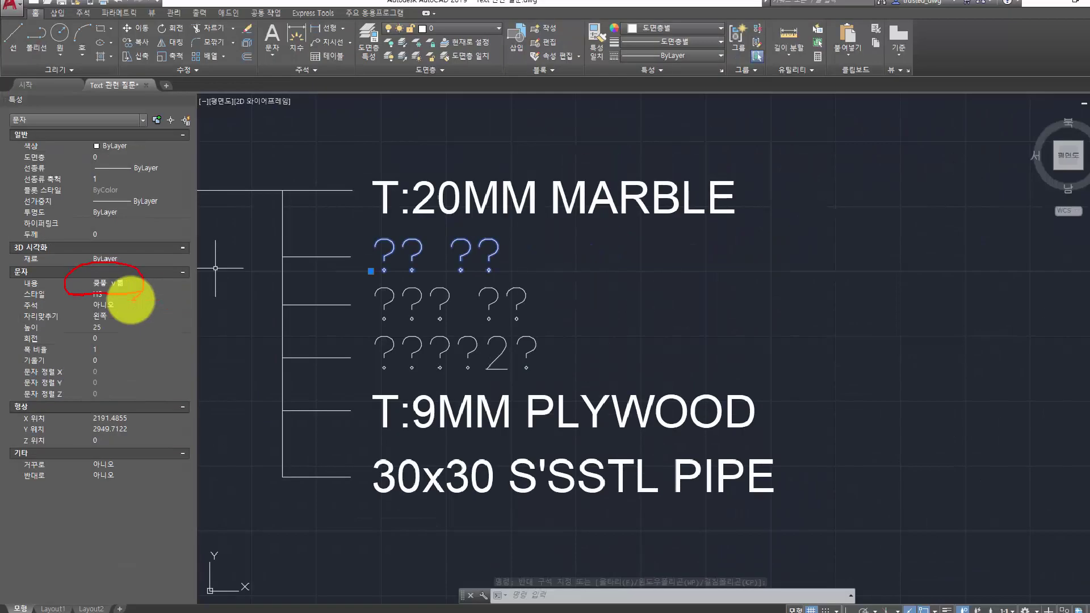
pyautogui.press('Escape')
pyautogui.click(561, 264)
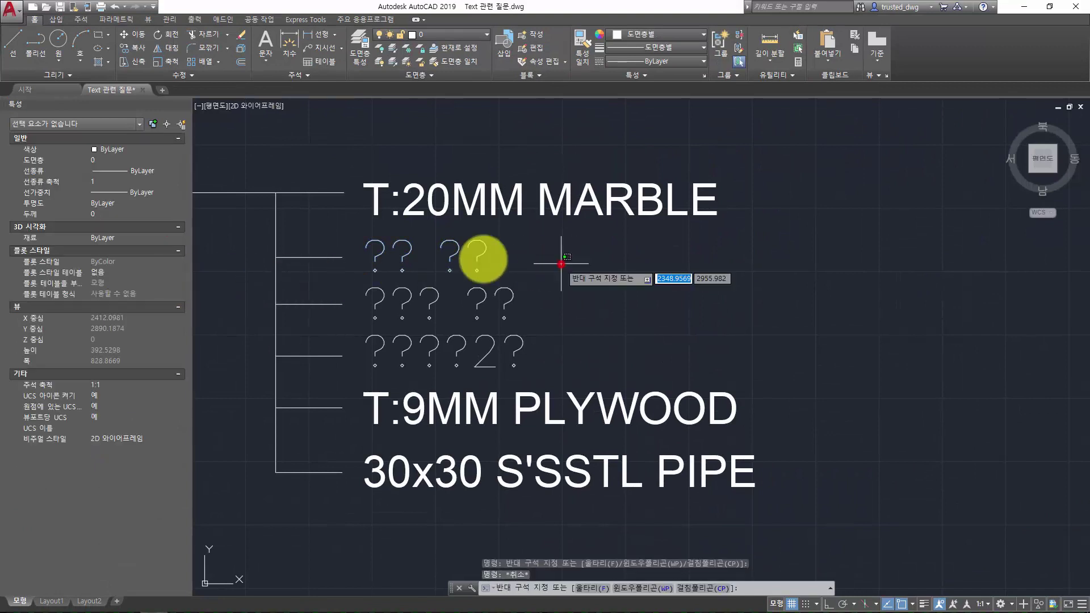
pyautogui.click(417, 249)
pyautogui.press('Escape')
pyautogui.press('Escape')
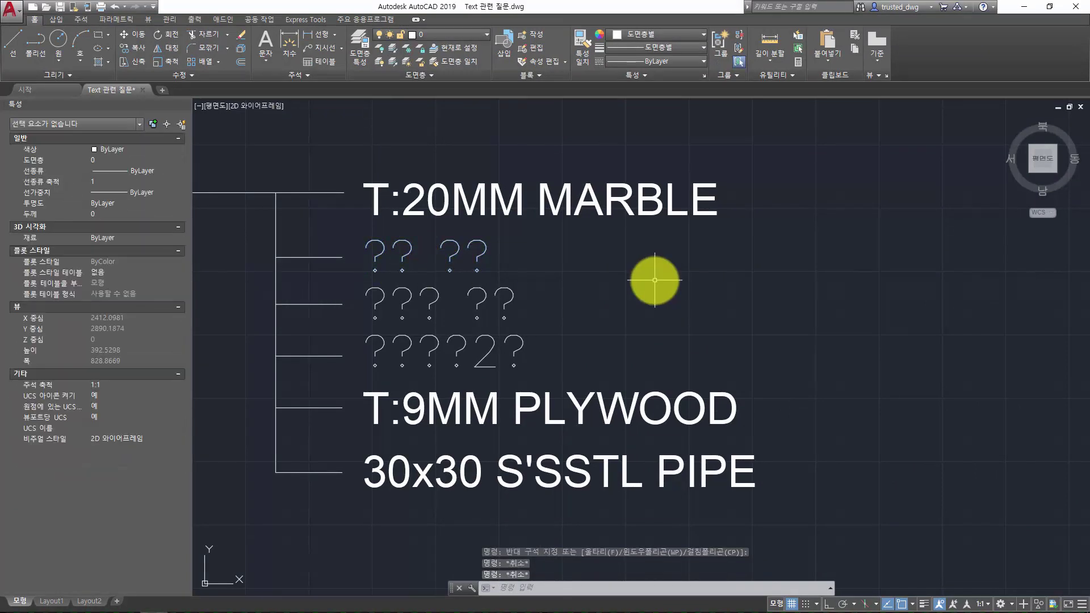
pyautogui.write('st')
pyautogui.press('Return')
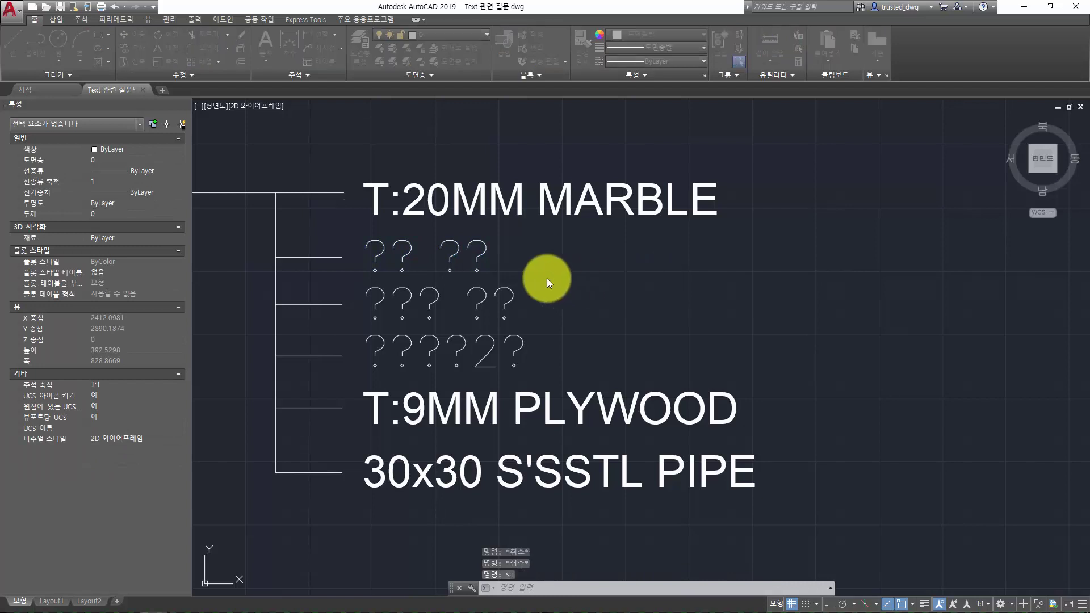
pyautogui.press('Escape')
# Step: Recheck which text style is assigned to the first question-mark line
pyautogui.click(527, 265)
pyautogui.click(447, 250)
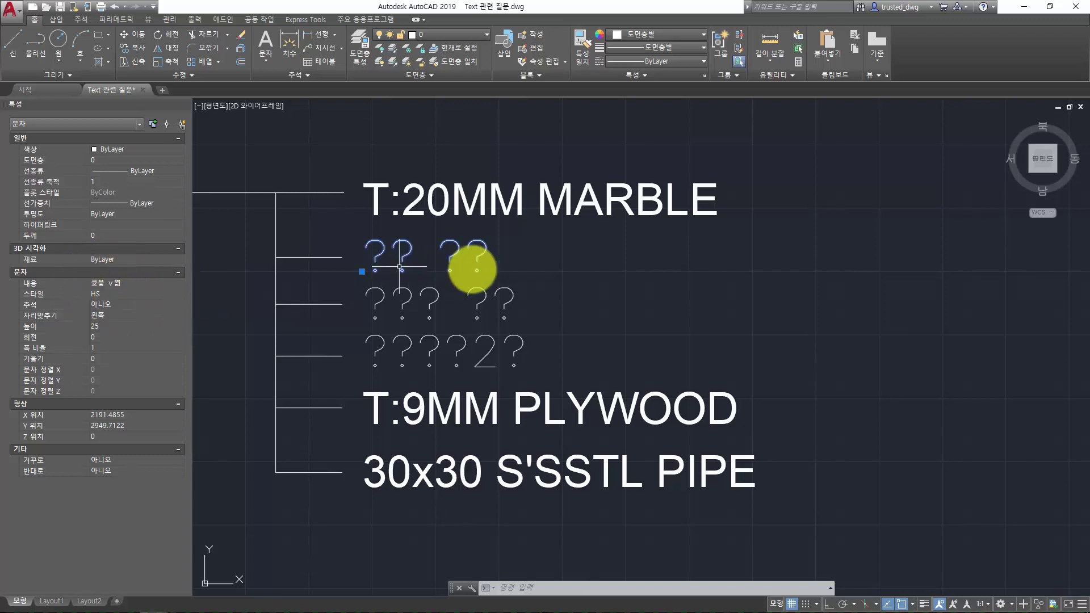
pyautogui.press('Escape')
pyautogui.press('Escape')
# Step: In the text style settings, disable the big font for the HGS style and apply the 나눔고딕 font
pyautogui.write('st')
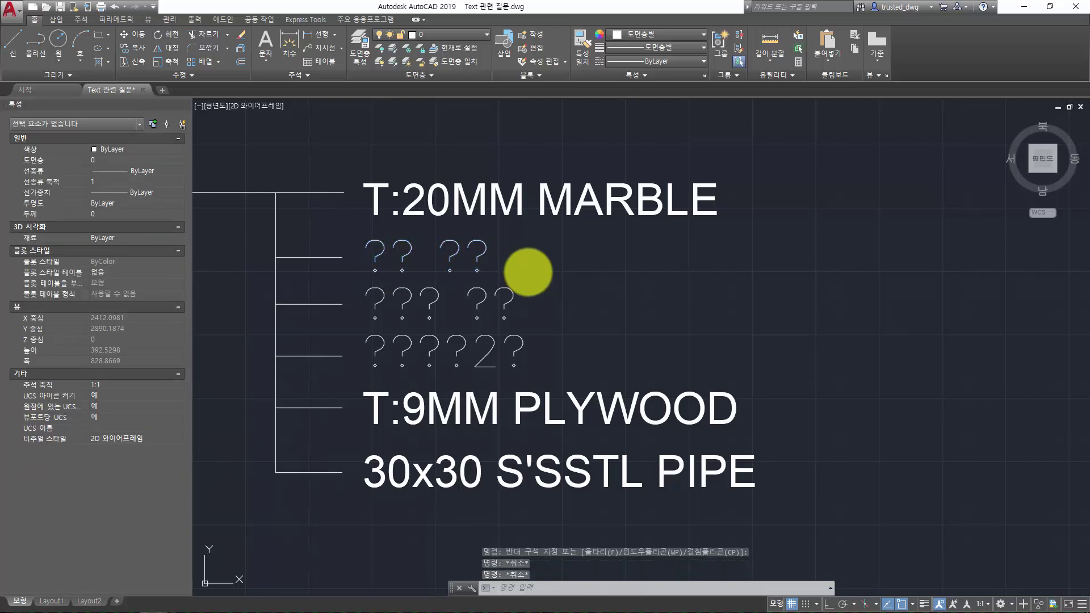
pyautogui.press('Return')
pyautogui.click(355, 245)
pyautogui.click(534, 273)
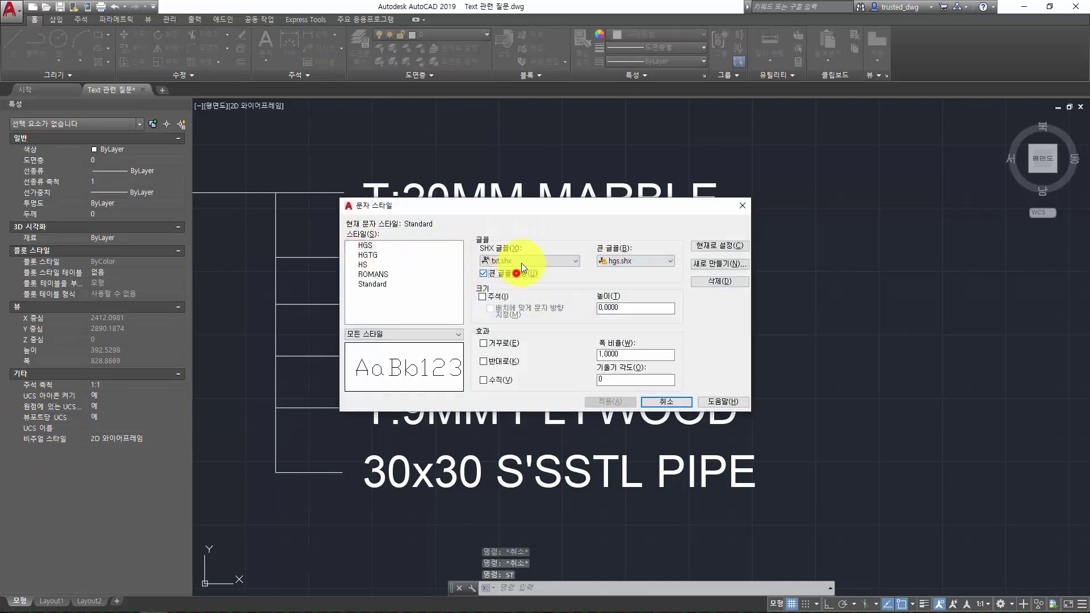
pyautogui.click(525, 261)
pyautogui.moveTo(607, 278); pyautogui.dragTo(609, 393)
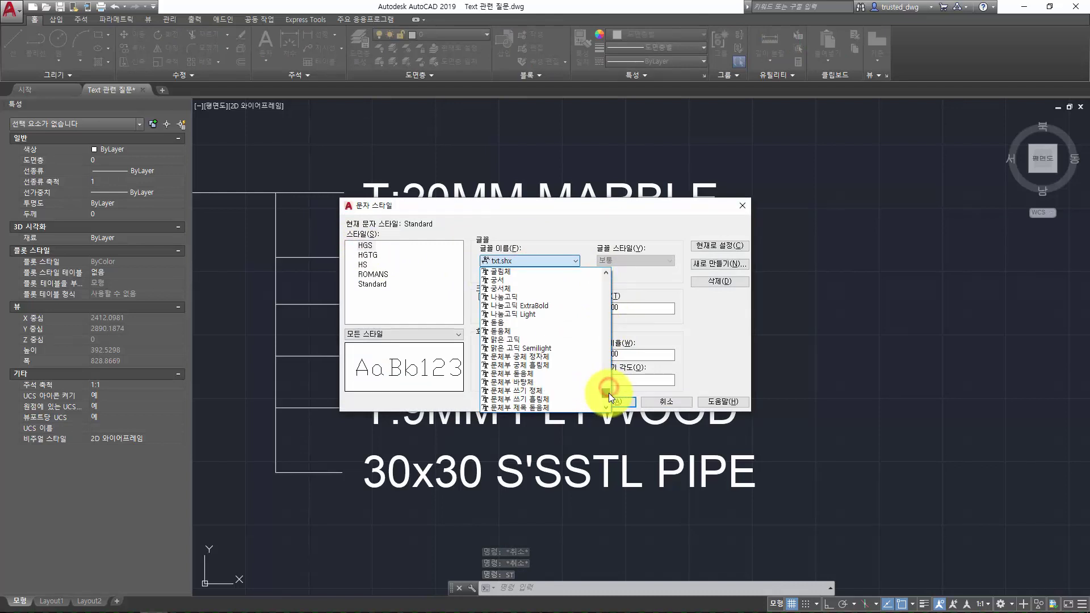
pyautogui.click(558, 297)
pyautogui.click(594, 402)
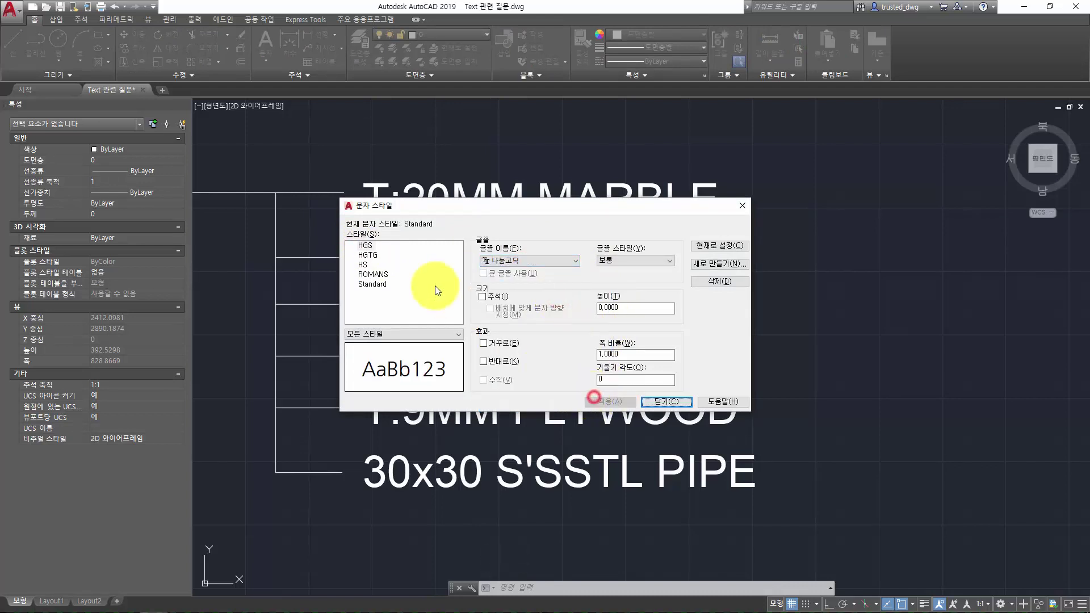
# Step: Disable the big font for the HS text style, apply the 맑은 고딕 font, and close the text style settings
pyautogui.click(363, 266)
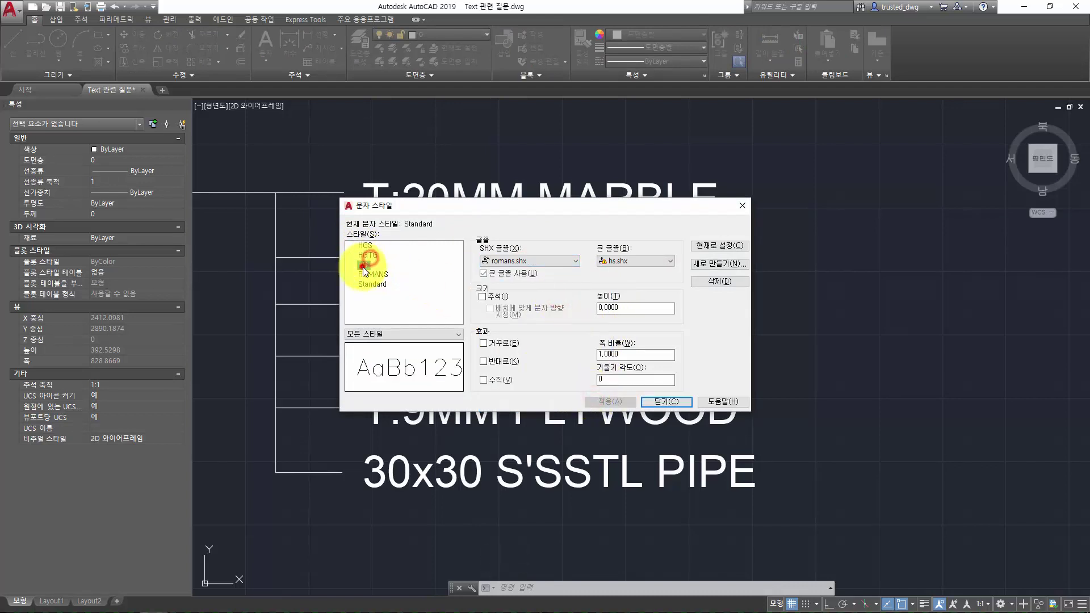
pyautogui.click(536, 274)
pyautogui.click(527, 262)
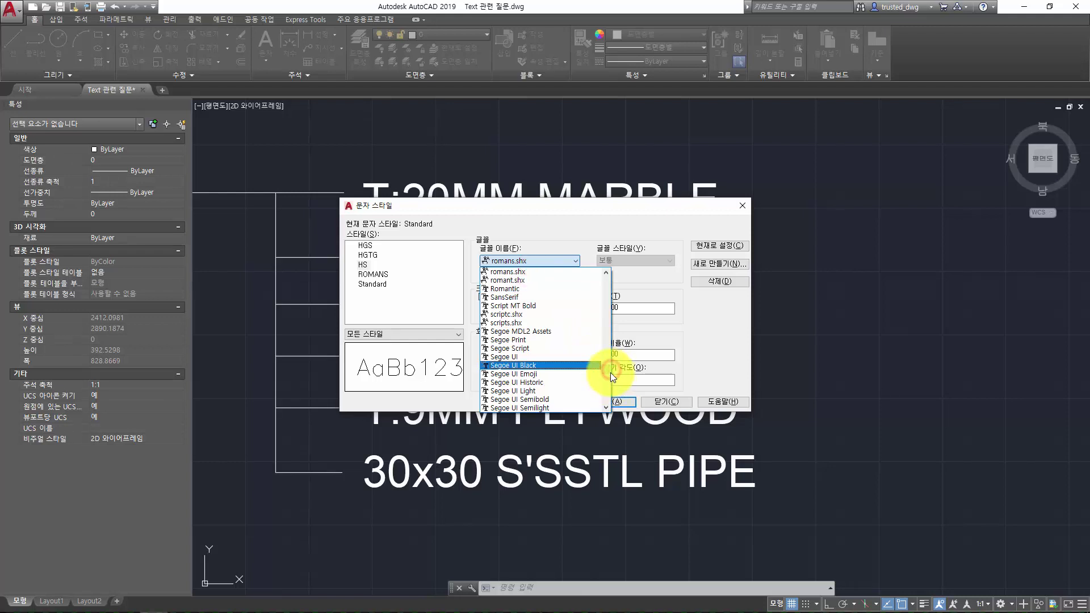
pyautogui.moveTo(611, 372); pyautogui.dragTo(611, 394)
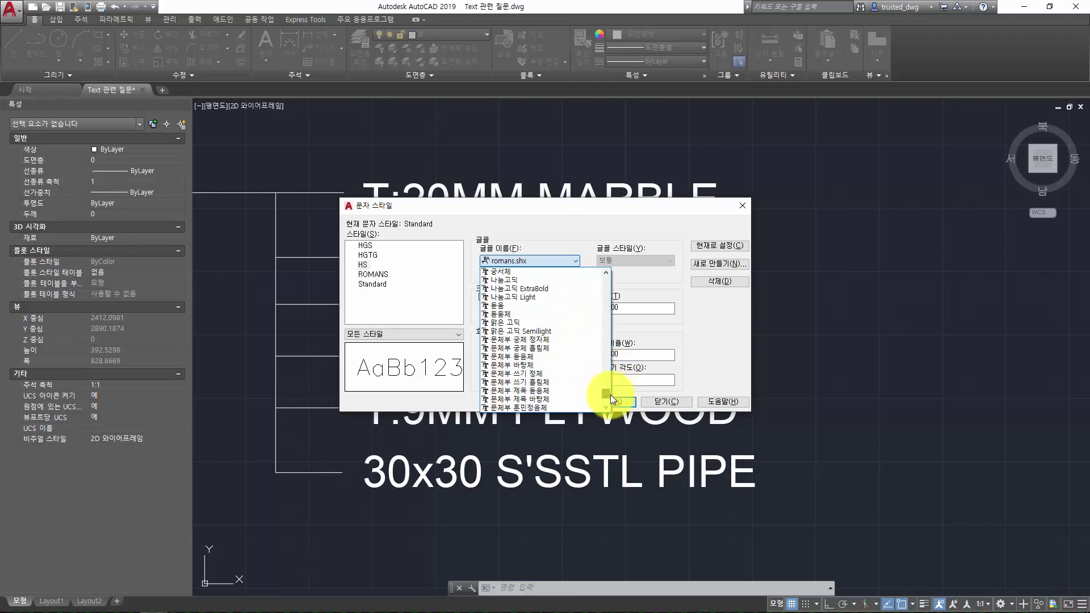
pyautogui.click(558, 322)
pyautogui.click(594, 401)
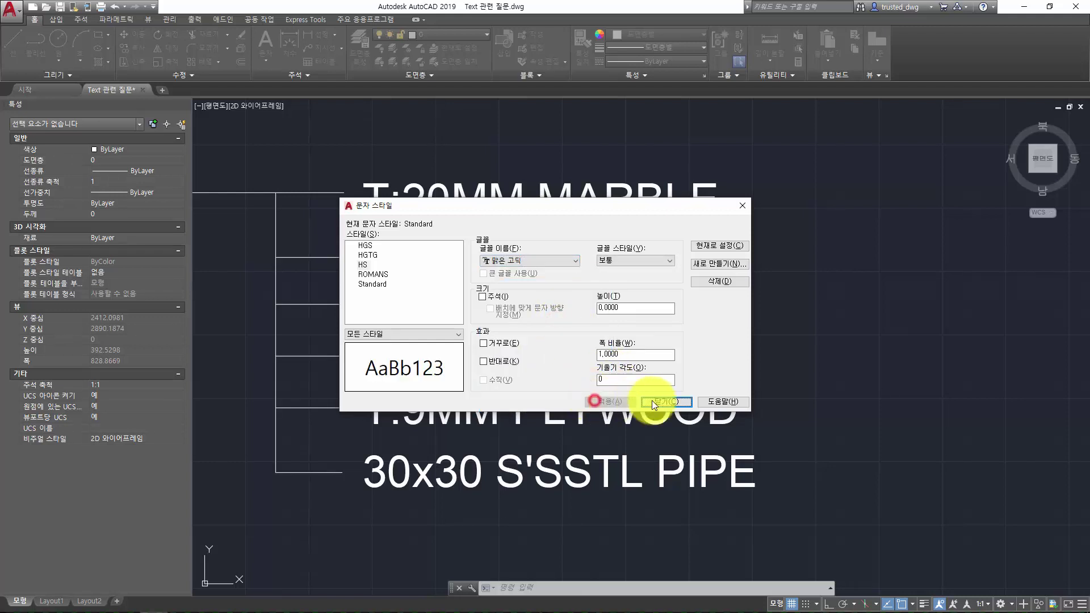
pyautogui.click(652, 401)
# Step: Regenerate the drawing to refresh the material notes
pyautogui.moveTo(408, 253); pyautogui.dragTo(452, 284, button='middle')
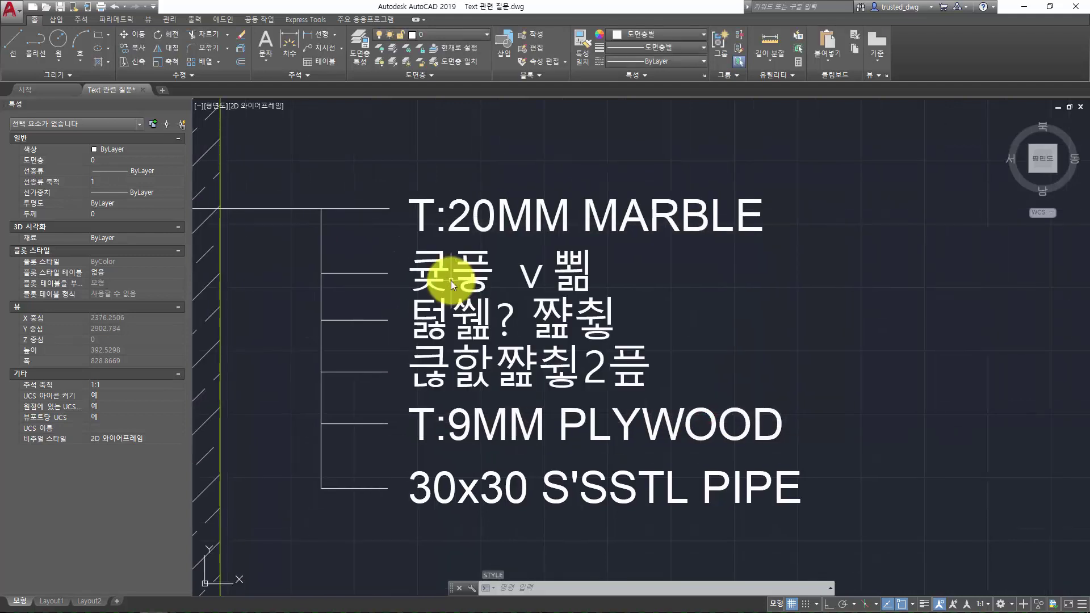
pyautogui.write('RE')
pyautogui.press('Return')
pyautogui.scroll(4, 706, 305)
pyautogui.scroll(-4, 742, 309)
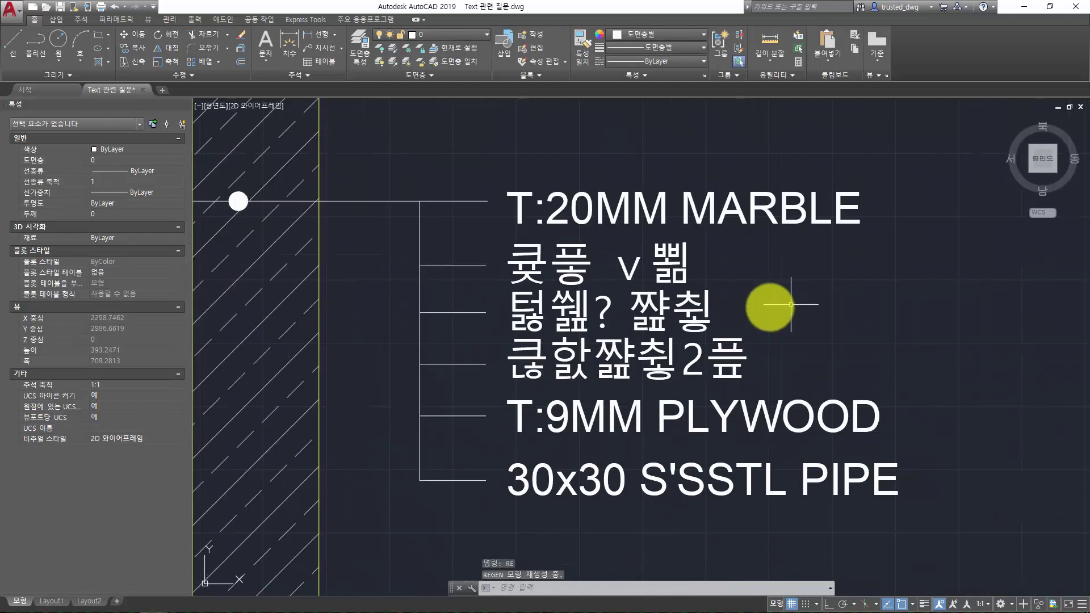
pyautogui.moveTo(791, 305)
pyautogui.mouseDown(button='middle')
pyautogui.moveTo(652, 305)
pyautogui.moveTo(713, 290)
pyautogui.moveTo(759, 317)
pyautogui.moveTo(718, 316)
pyautogui.mouseUp(button='middle')
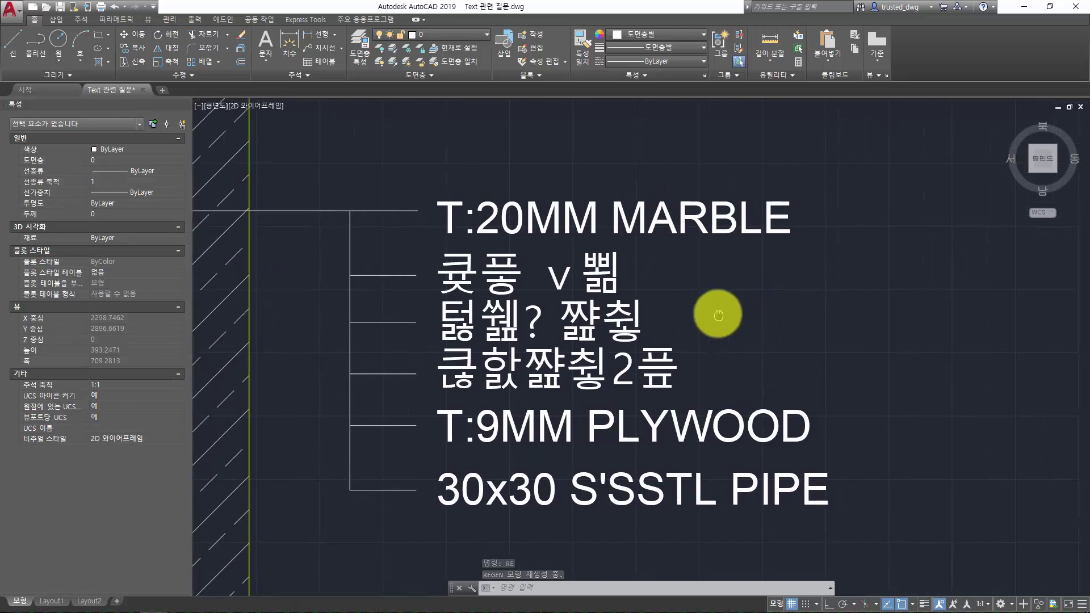
pyautogui.scroll(-2, 719, 315)
pyautogui.click(728, 365)
pyautogui.click(691, 290)
pyautogui.scroll(2, 652, 289)
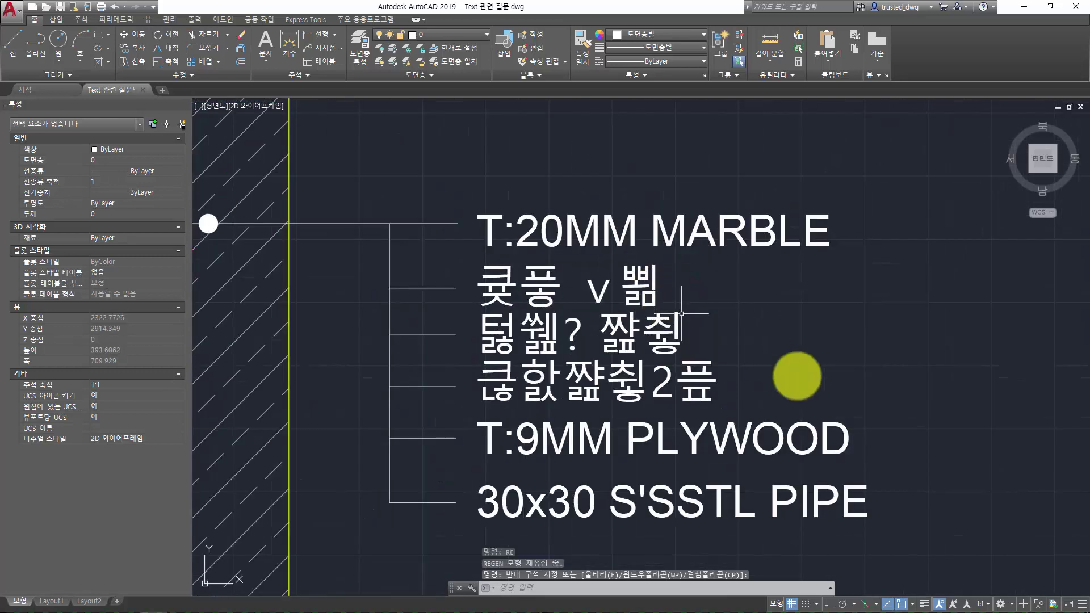
pyautogui.click(731, 360)
pyautogui.click(743, 318)
# Step: Open Notepad through the Windows Run dialog command notepad
pyautogui.press('super+r')
pyautogui.write('notepa')
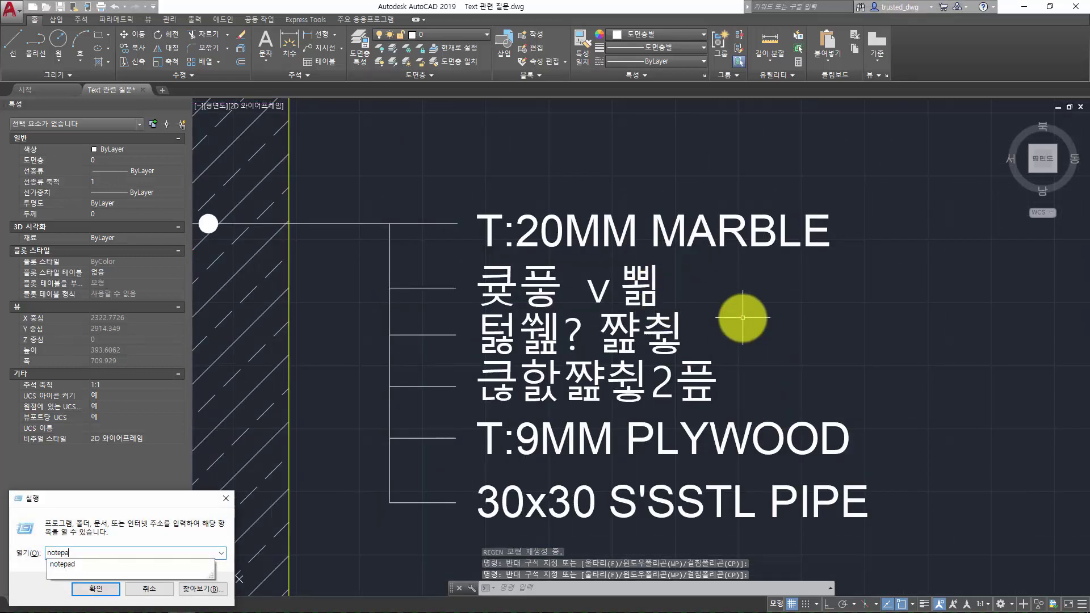
pyautogui.write('d')
pyautogui.press('Return')
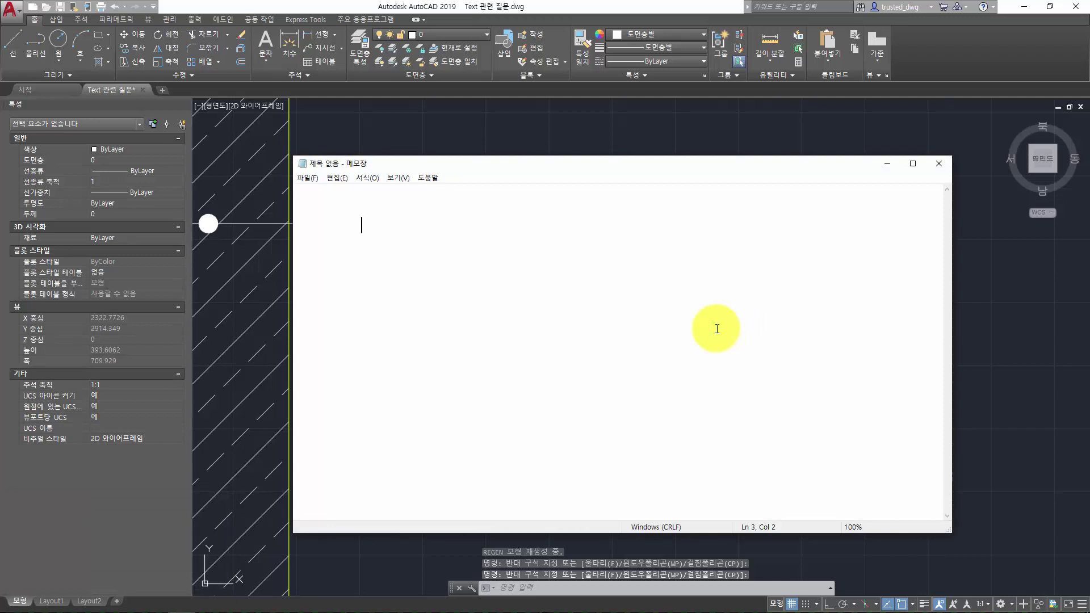
# Step: Enter the heading 조합형 and, a few lines below it, the heading 완성형
pyautogui.write('wh')
pyautogui.press('BackSpace')
pyautogui.press('BackSpace')
pyautogui.press('Hangul')
pyautogui.write('조합혀')
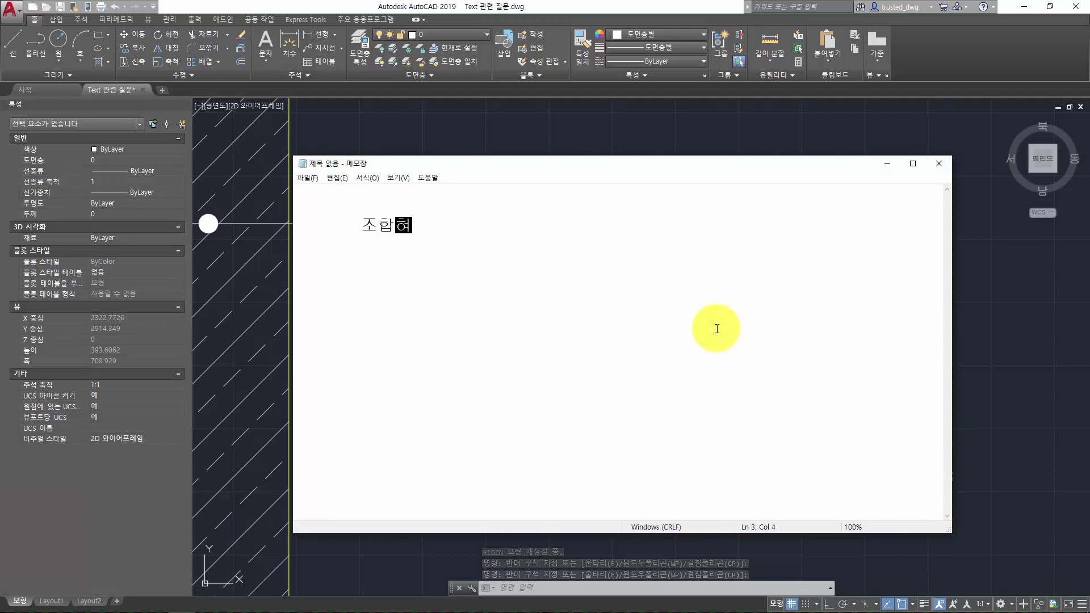
pyautogui.write('ㅇ')
pyautogui.press('Return')
pyautogui.press('Tab')
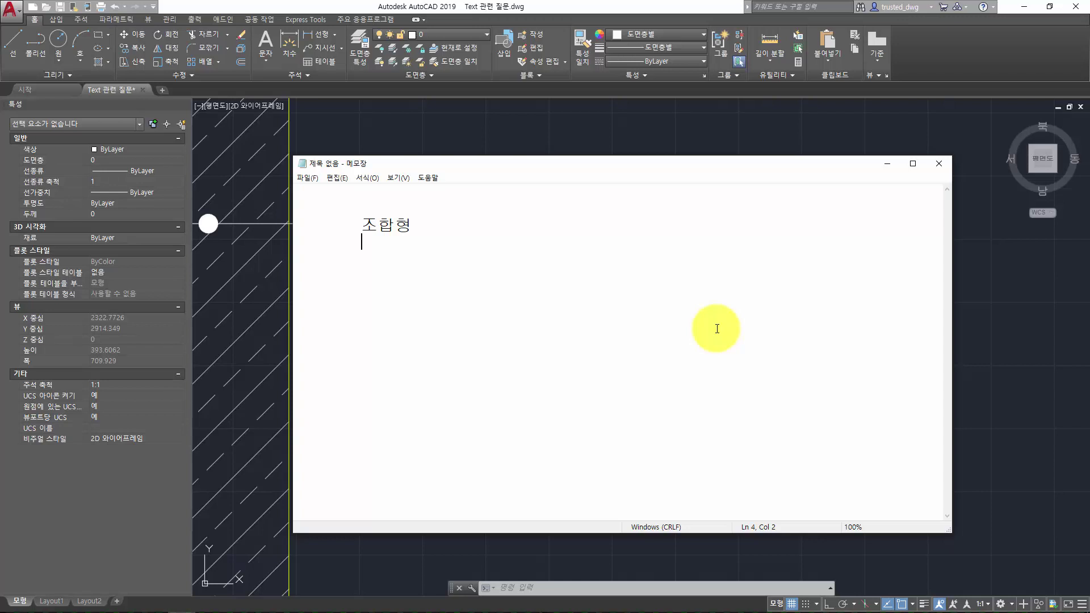
pyautogui.press('Return')
pyautogui.press('Return')
pyautogui.press('Return')
pyautogui.write('완성형')
# Step: Under the 조합형 heading, write the lines "가 = ㄱ + ㅏ" and "강 = ㄱ + ㅏ + ㅇ"
pyautogui.press('Up')
pyautogui.write('가 ㅋ')
pyautogui.write('ㄱ + ㅏ')
pyautogui.press('Return')
pyautogui.write('각')
pyautogui.press('BackSpace')
pyautogui.press('BackSpace')
pyautogui.write('강 ')
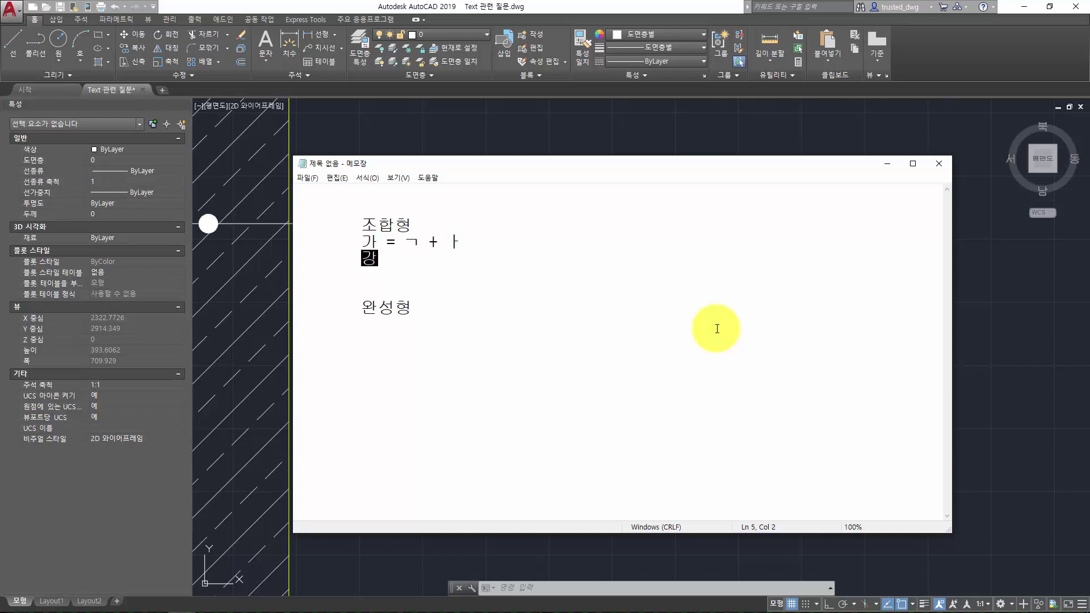
pyautogui.write('= ㄱ + ㅏ + ㅇ')
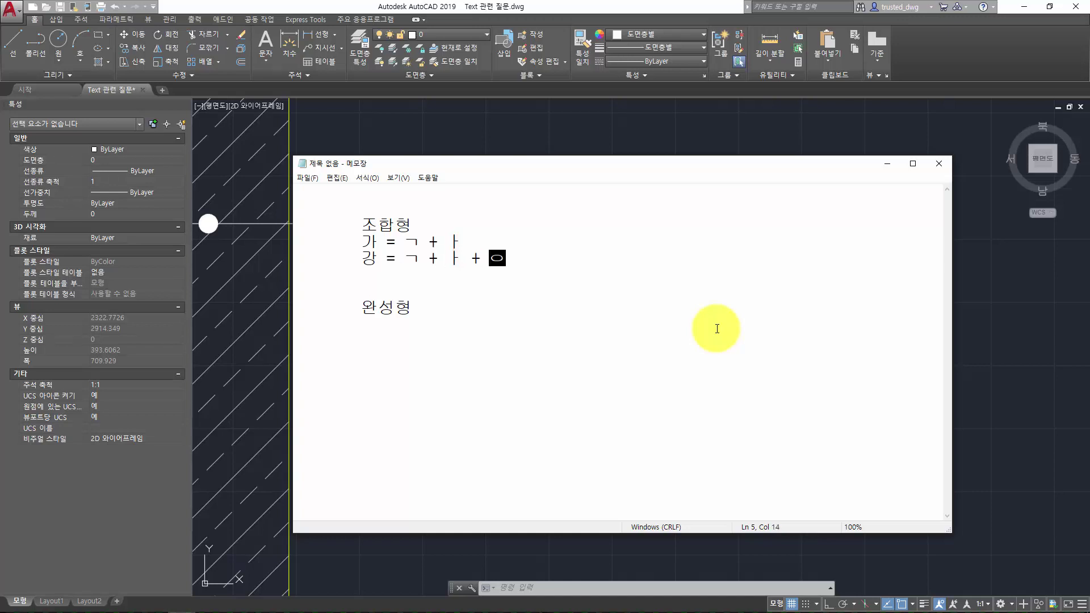
# Step: Under the 완성형 heading, write the lines "가 = 가" and "강 = 강"
pyautogui.press('Down')
pyautogui.write('가 = 가')
pyautogui.press('Return')
pyautogui.write('강 = 강')
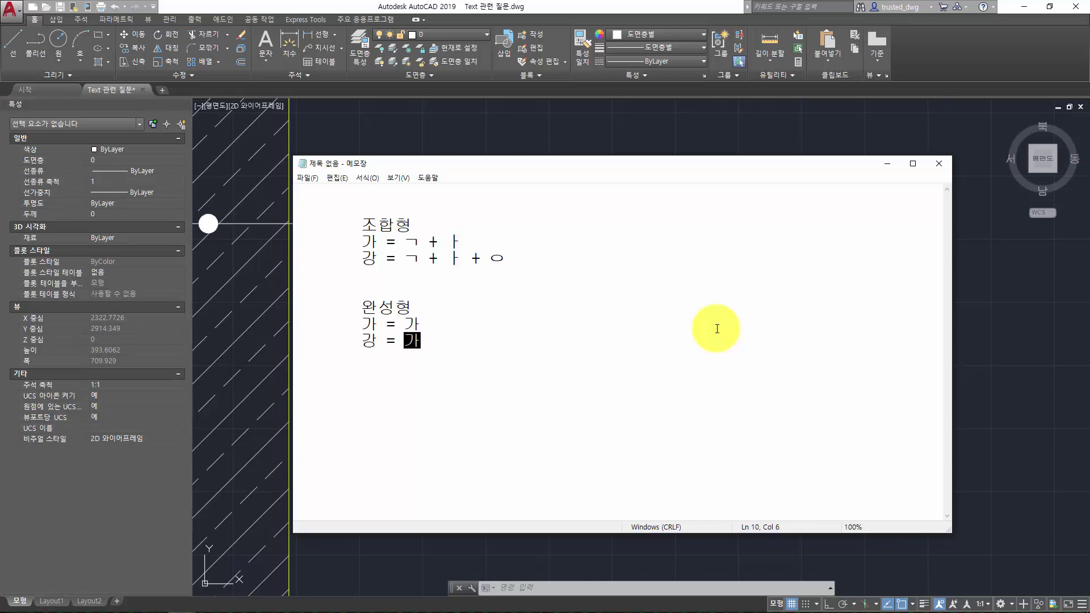
# Step: Add the numbered line "강 = ㄱ(1) + ㅏ(2) + ㅇ (3)" at the end of the 조합형 section
pyautogui.press('Up')
pyautogui.press('Up')
pyautogui.press('Return')
pyautogui.press('Tab')
pyautogui.press('Tab')
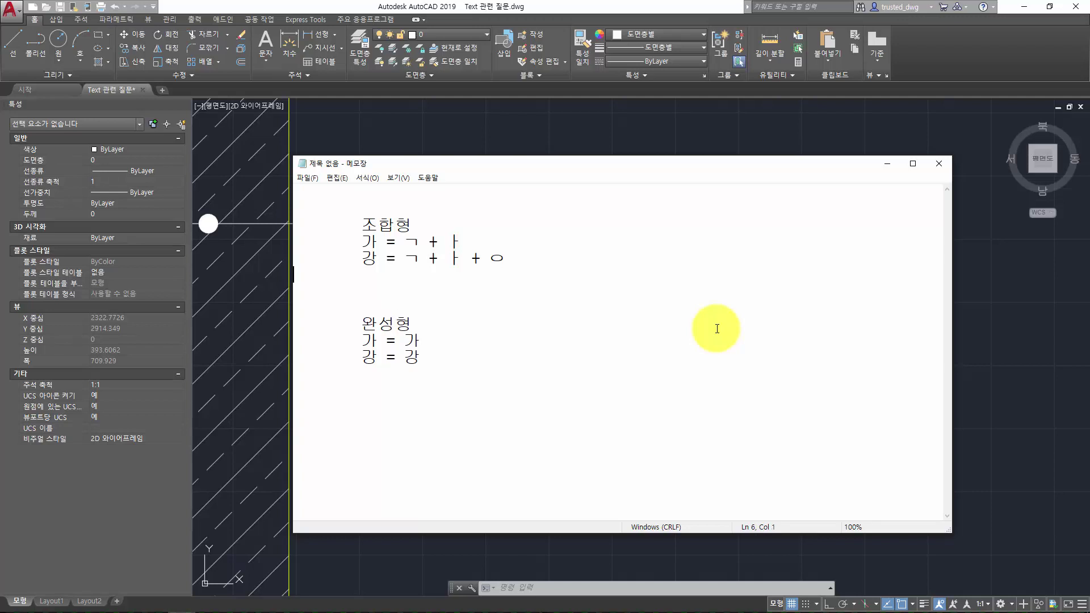
pyautogui.write('강 = ㄱ(1) + ㅏ(2) + ㅇ')
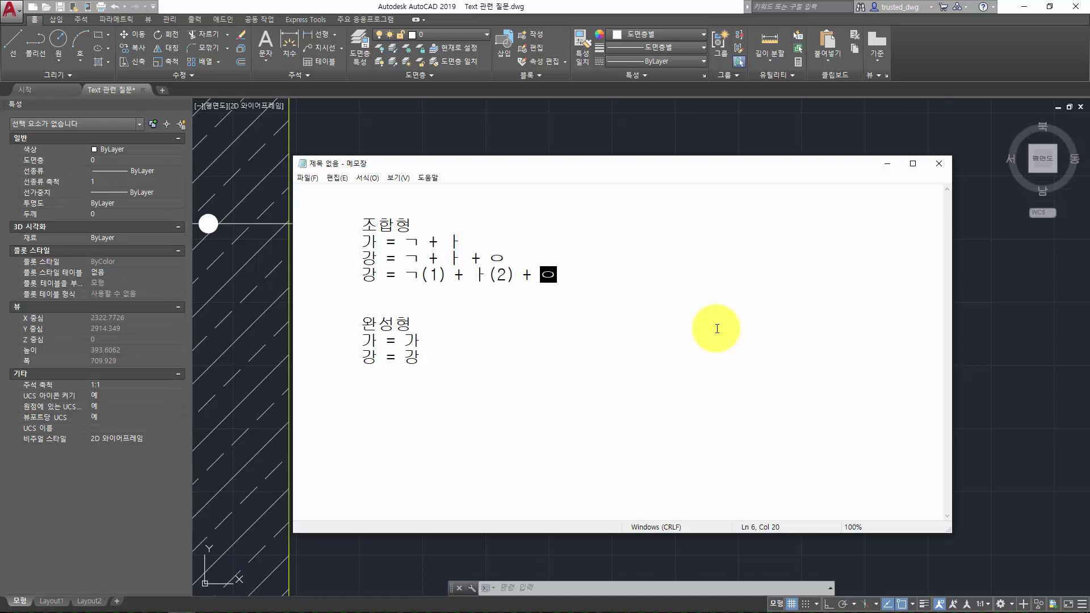
pyautogui.write(' (3)')
# Step: Add the code lines "1 = 다", "2 = 라" and "3 = 마" at the end of the 완성형 section
pyautogui.press('Home')
pyautogui.press('Down')
pyautogui.press('Down')
pyautogui.press('Down')
pyautogui.press('Down')
pyautogui.press('Down')
pyautogui.write('1 = ')
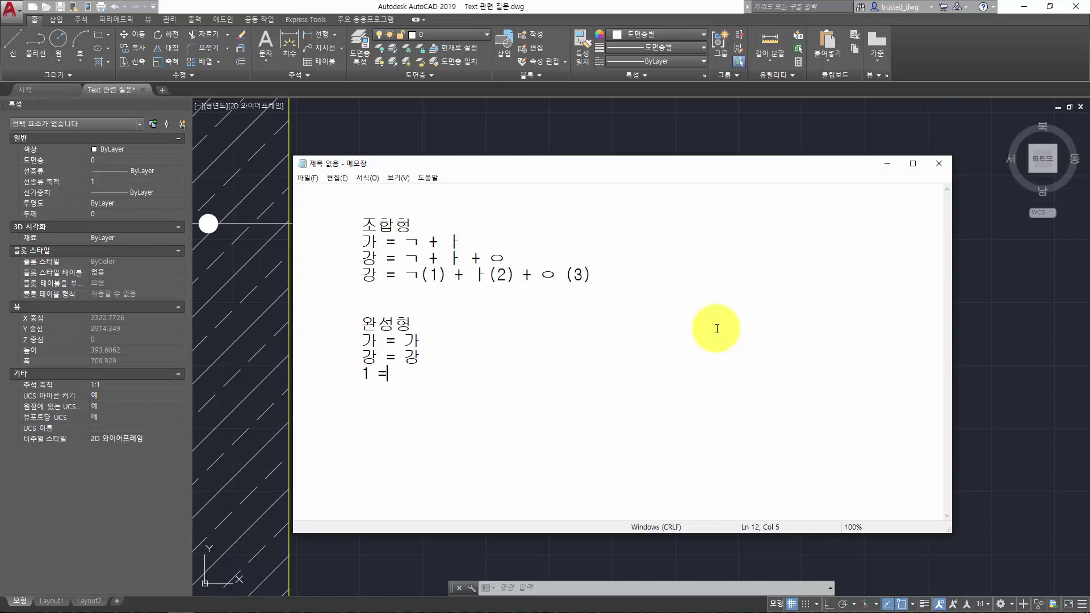
pyautogui.write('다 \t')
pyautogui.write('2 = 라')
pyautogui.press('Return')
pyautogui.write('3 = 마')
pyautogui.press('Return')
# Step: Below both sections, write the conversion lines "조합형 강 => 완성형 다라마" and "123 => 123"
pyautogui.press('BackSpace')
pyautogui.press('BackSpace')
pyautogui.press('Return')
pyautogui.press('Tab')
pyautogui.write('조합형 ')
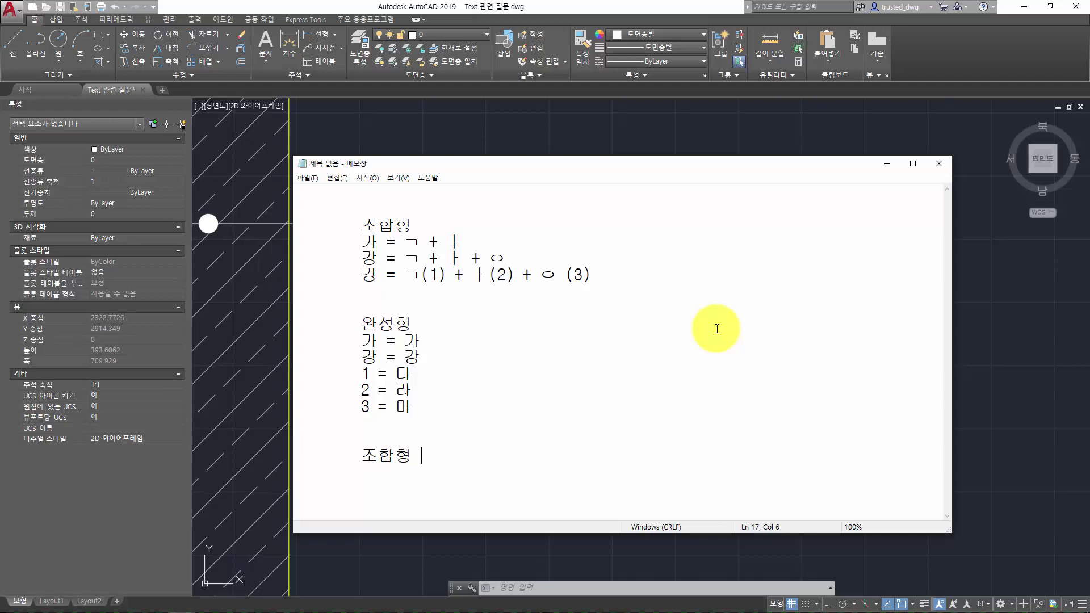
pyautogui.write('강 => 완성형 =')
pyautogui.press('BackSpace')
pyautogui.write('다라마 \t')
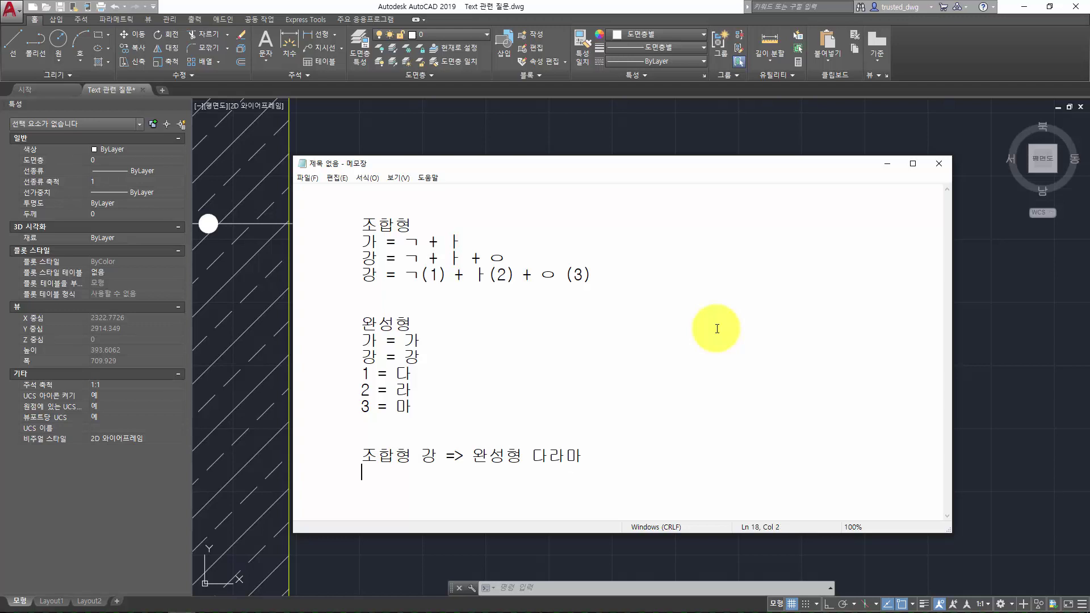
pyautogui.write('123 => 123')
pyautogui.moveTo(388, 472); pyautogui.dragTo(372, 475)
pyautogui.click(518, 480)
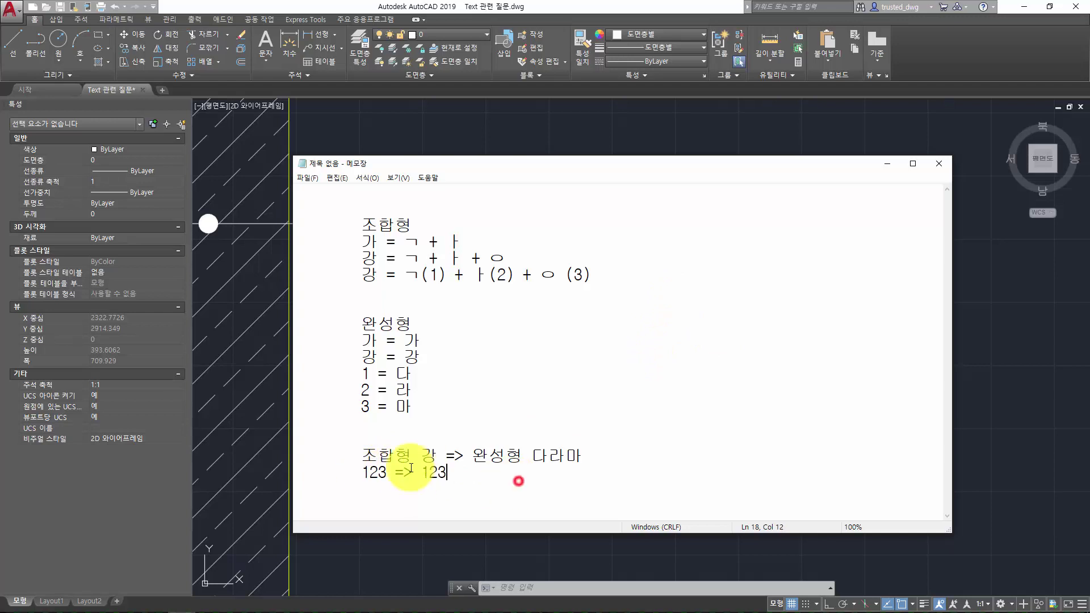
pyautogui.click(452, 472)
pyautogui.doubleClick(429, 455)
pyautogui.moveTo(534, 455); pyautogui.dragTo(514, 431)
pyautogui.click(514, 431)
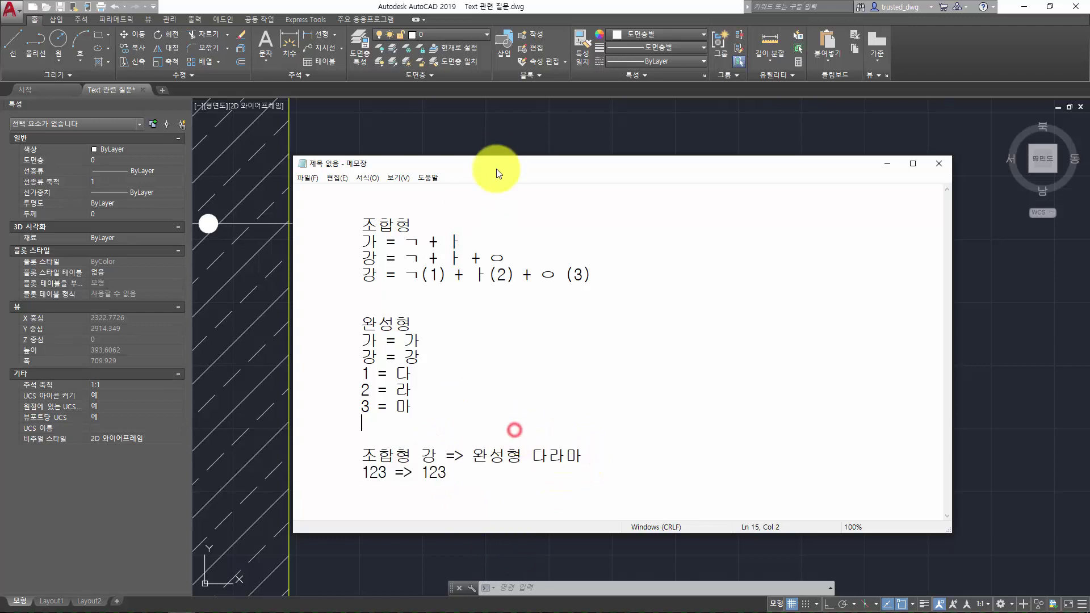
# Step: Switch to the AutoCAD drawing and select the garbled text line under T:20MM MARBLE to inspect its properties
pyautogui.click(494, 132)
pyautogui.click(680, 274)
pyautogui.press('Escape')
pyautogui.press('Escape')
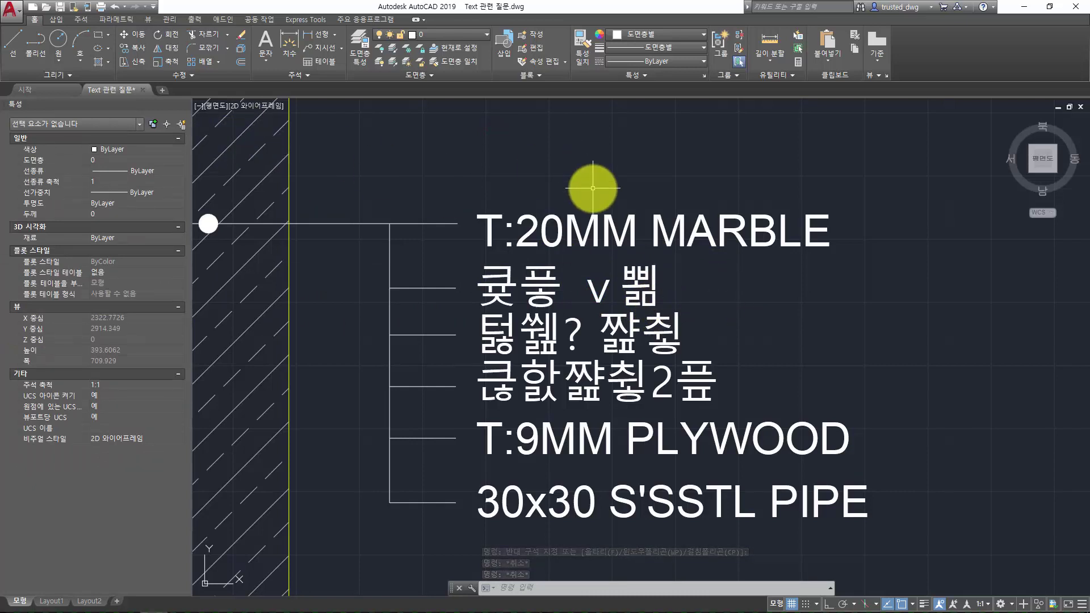
pyautogui.click(700, 283)
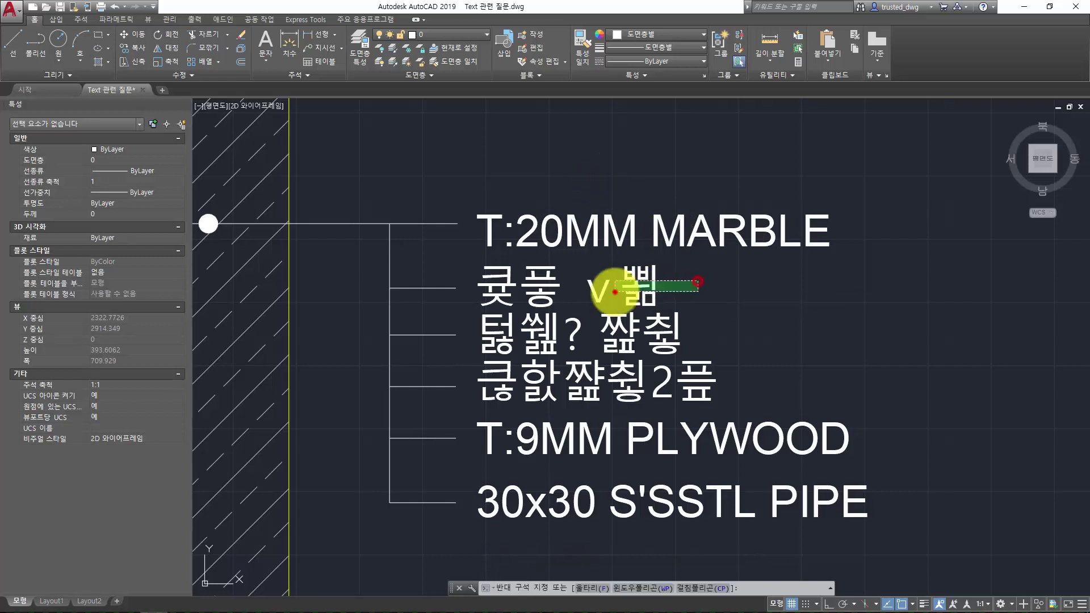
pyautogui.click(611, 291)
pyautogui.click(711, 287)
pyautogui.click(604, 298)
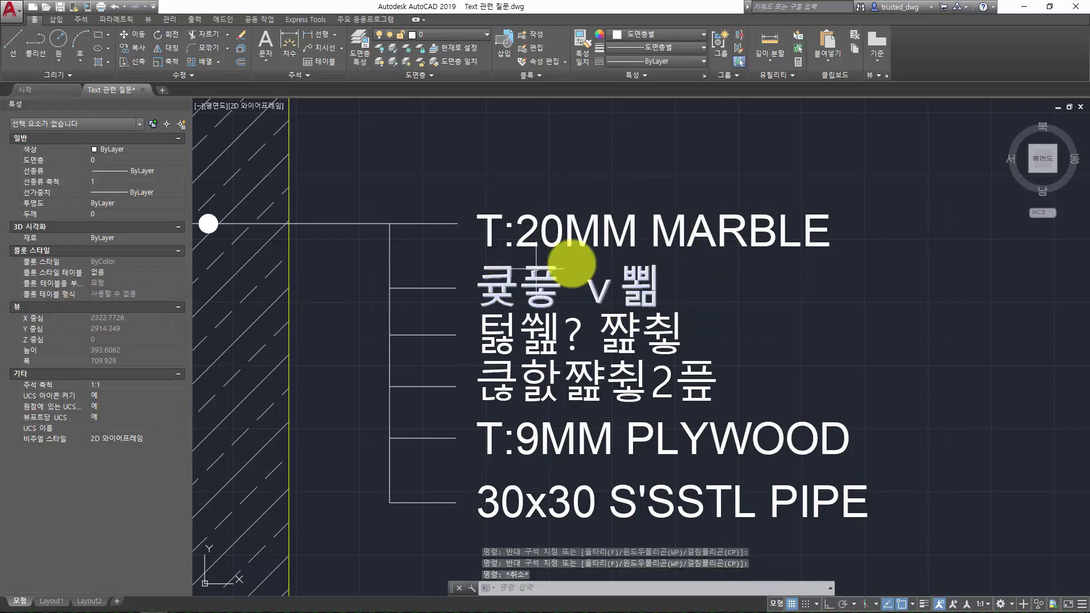
pyautogui.click(475, 303)
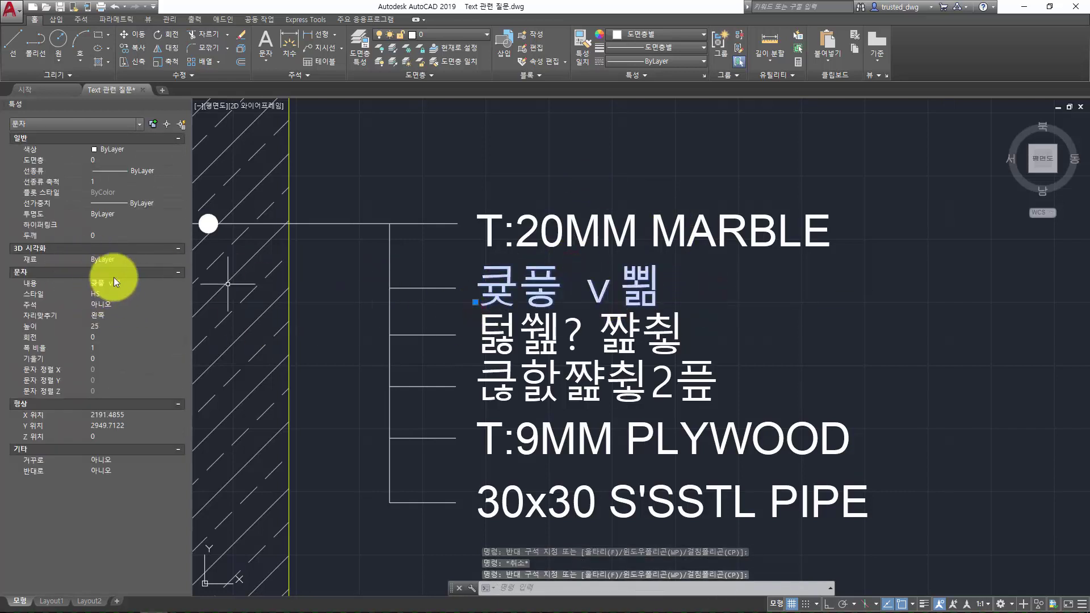
# Step: Deselect the text and quit AutoCAD without saving the Text 관련 질문 drawing
pyautogui.press('Escape')
pyautogui.click(1071, 8)
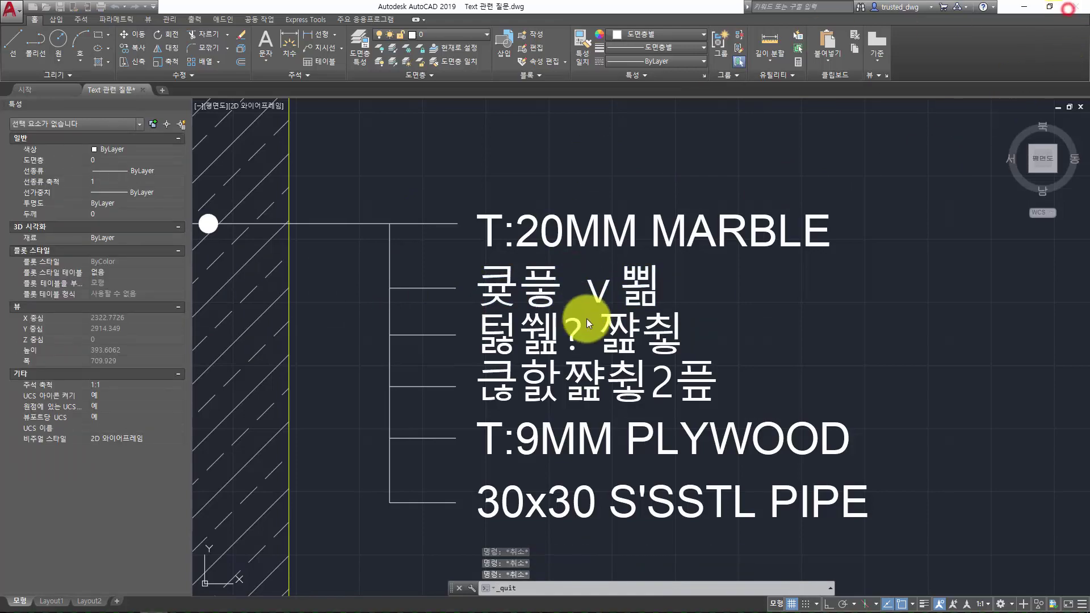
pyautogui.click(572, 336)
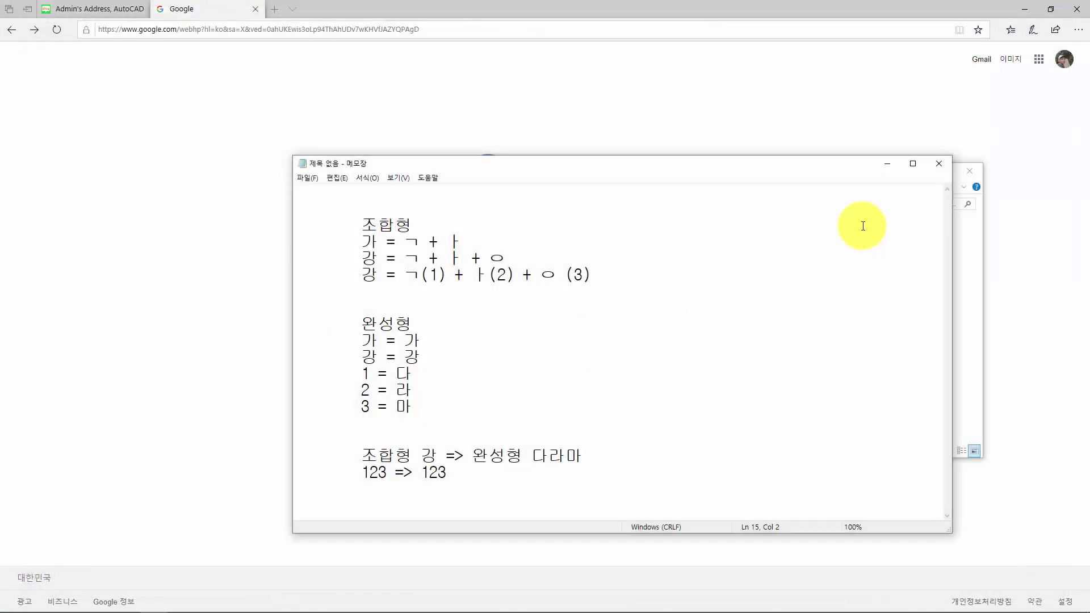
# Step: In File Explorer, move the hs SHX font file from the 새 폴더 subfolder up into its parent folder
pyautogui.click(966, 253)
pyautogui.doubleClick(573, 261)
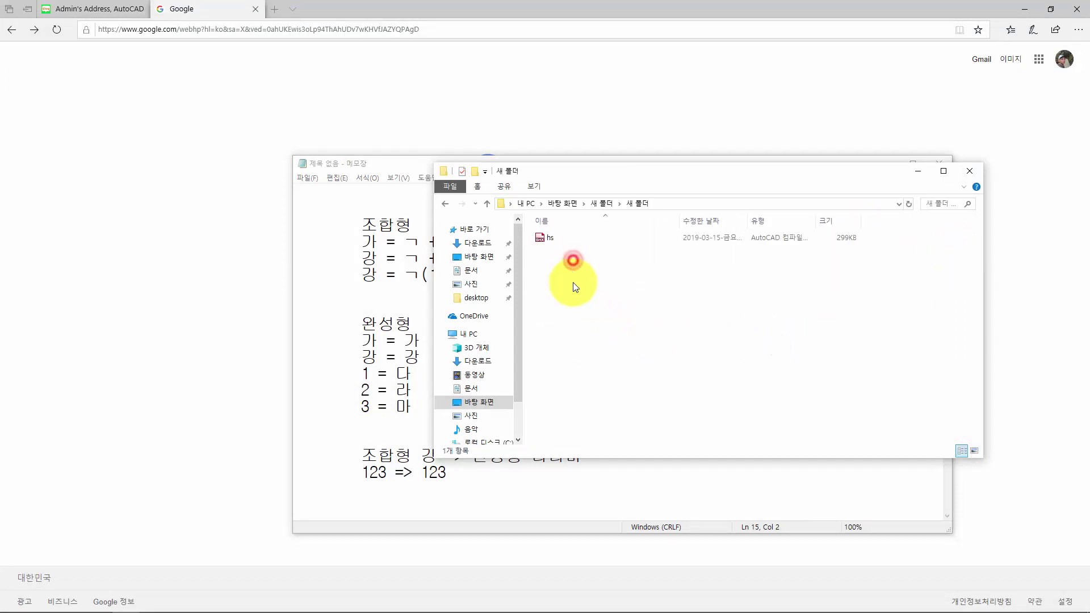
pyautogui.click(589, 345)
pyautogui.press('BackSpace')
pyautogui.click(713, 349)
pyautogui.hotkey('ctrl', 'v')
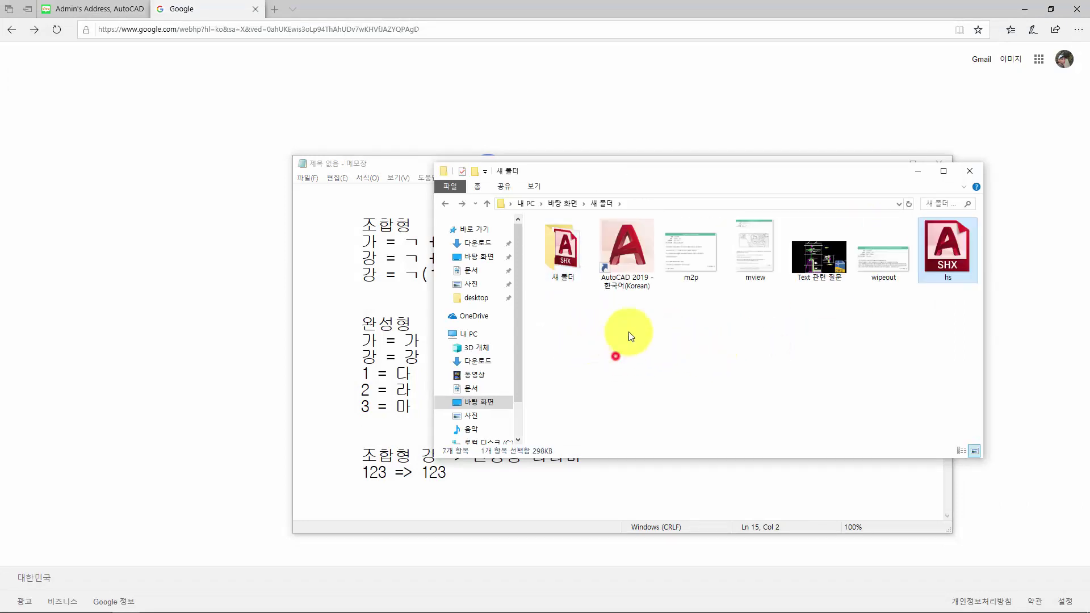
pyautogui.click(770, 356)
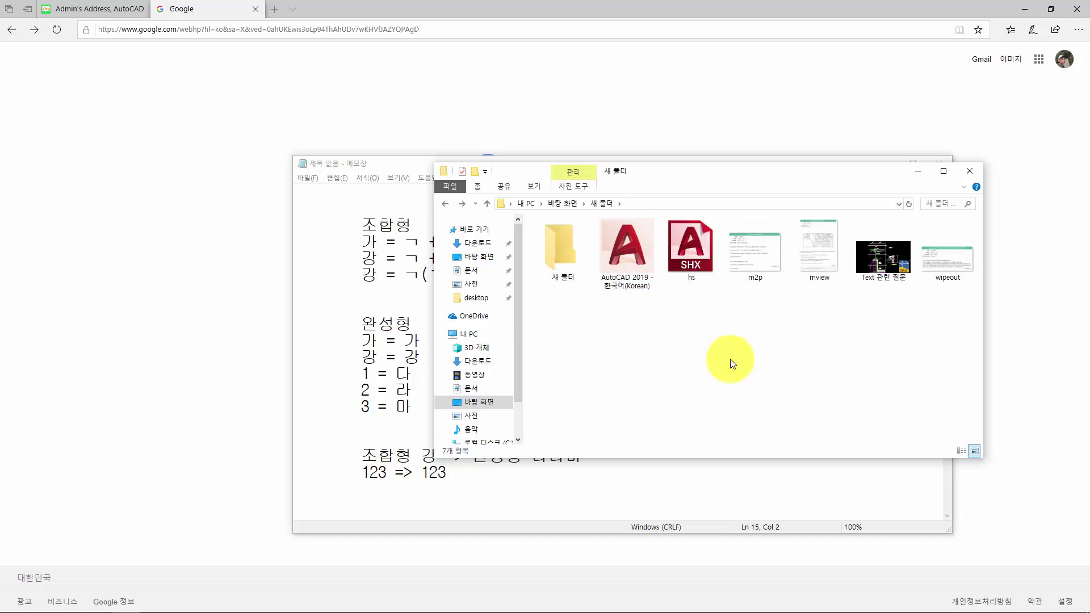
pyautogui.click(730, 363)
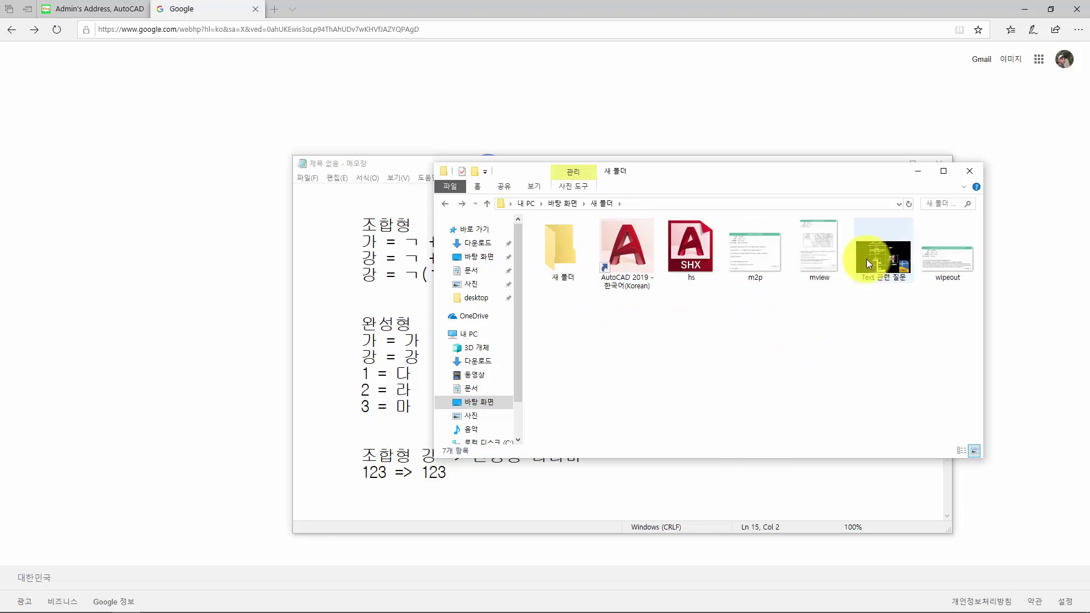
# Step: Launch AutoCAD 2019 from its shortcut in the folder
pyautogui.doubleClick(643, 268)
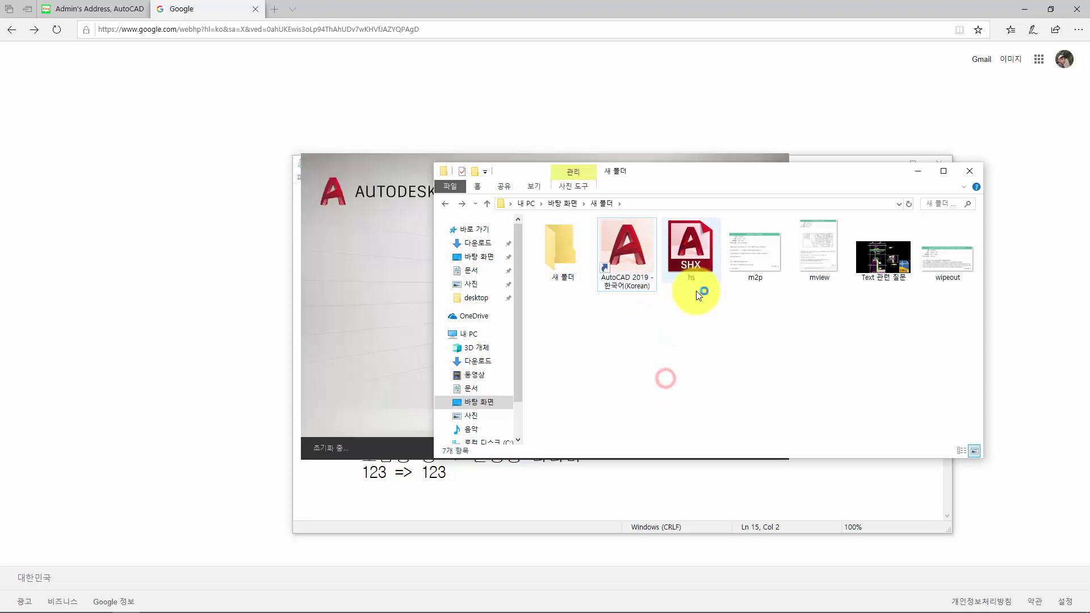
pyautogui.click(359, 313)
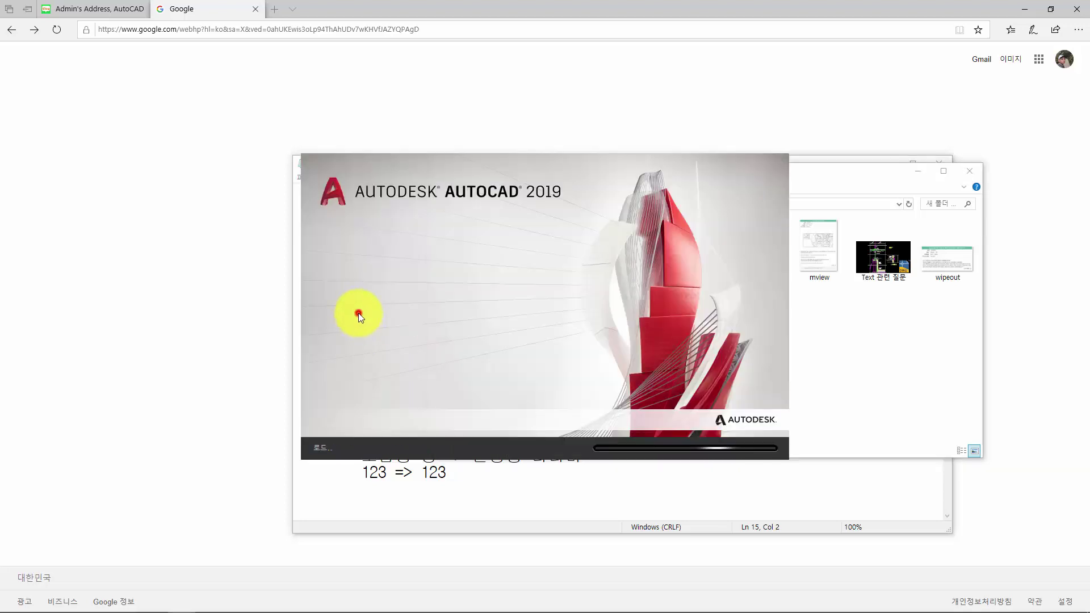
pyautogui.click(864, 331)
# Step: Switch to the browser, search Google for "hs.shx" and look over the results
pyautogui.click(204, 153)
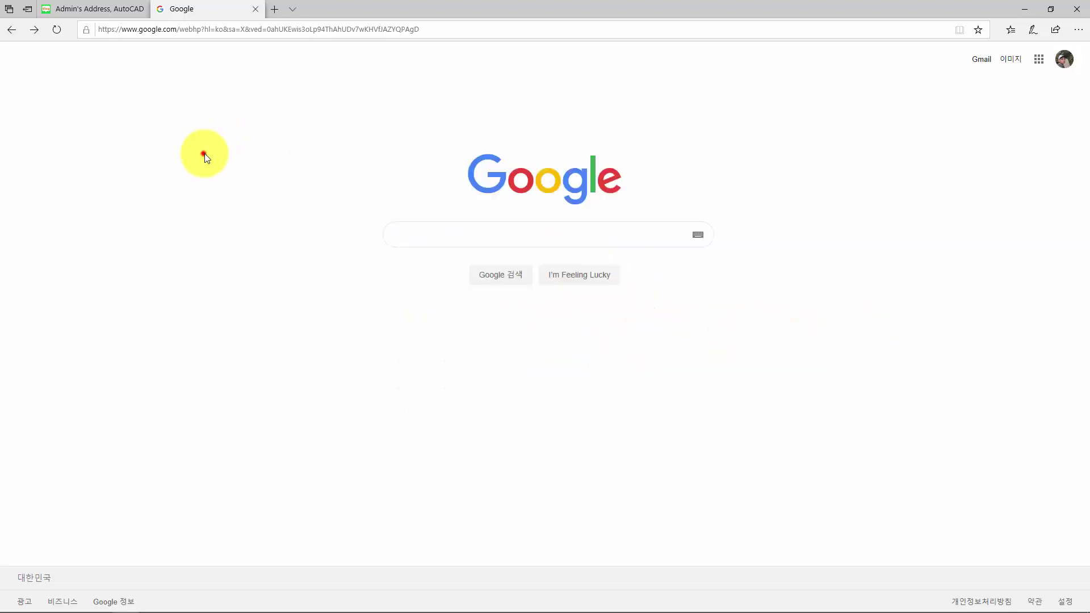
pyautogui.click(429, 238)
pyautogui.write('hs.s')
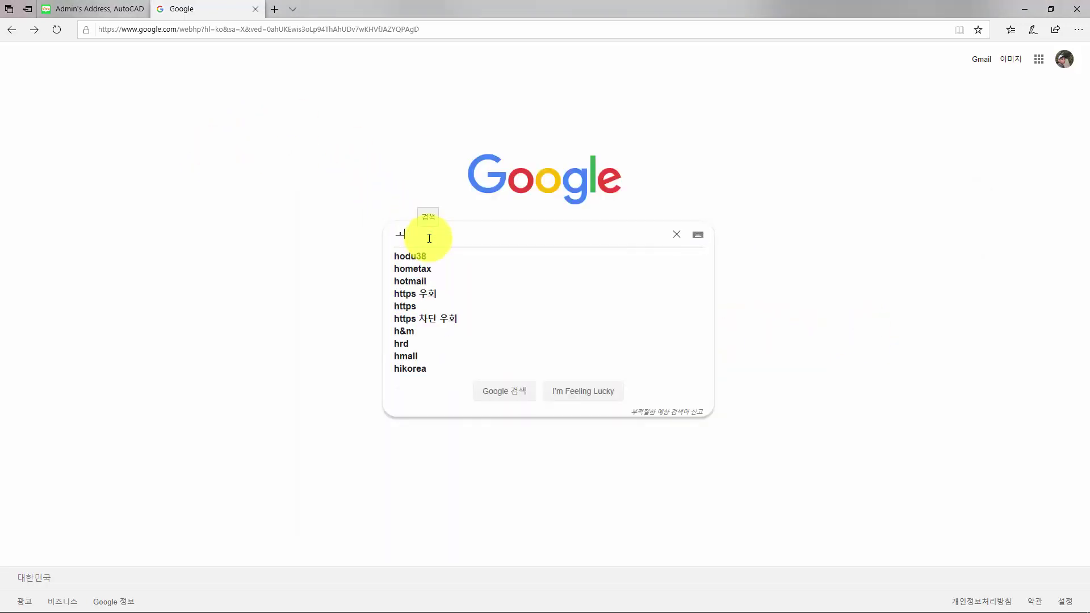
pyautogui.write('hx')
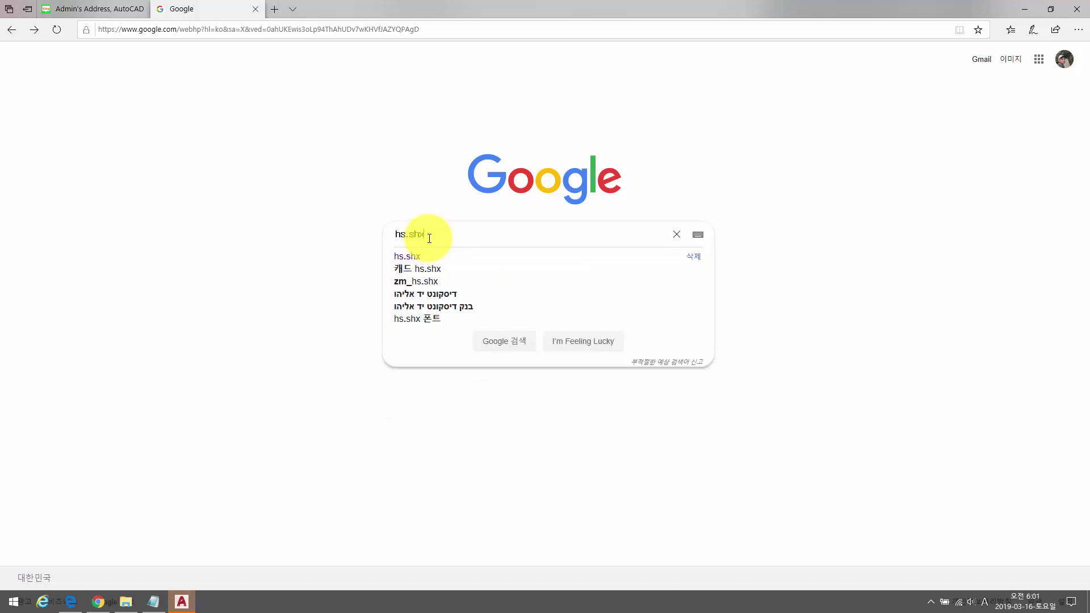
pyautogui.press('Return')
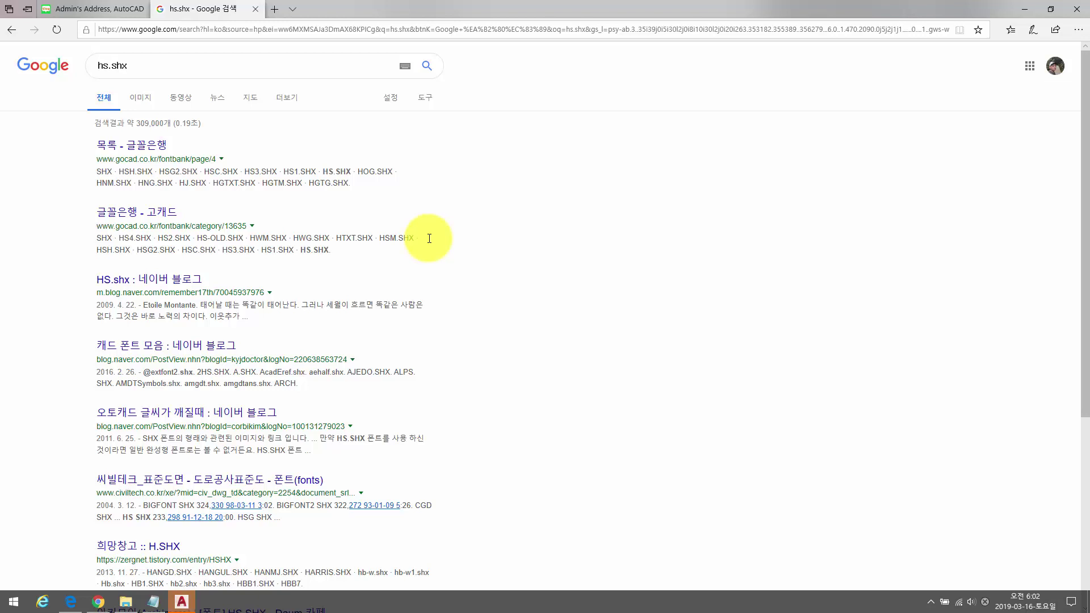
pyautogui.scroll(-5, 421, 370)
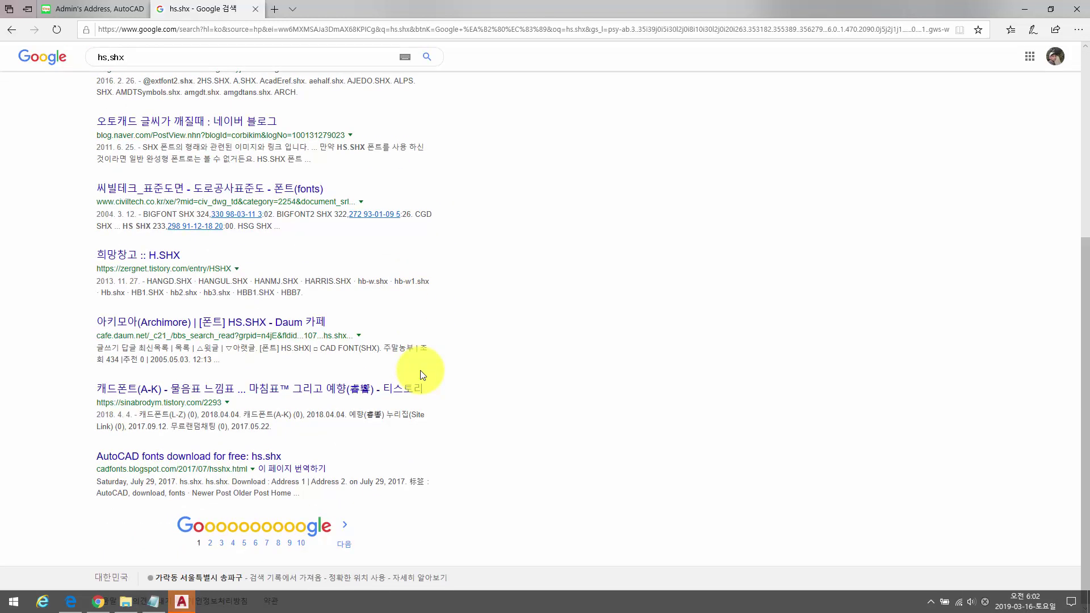
pyautogui.scroll(5, 421, 370)
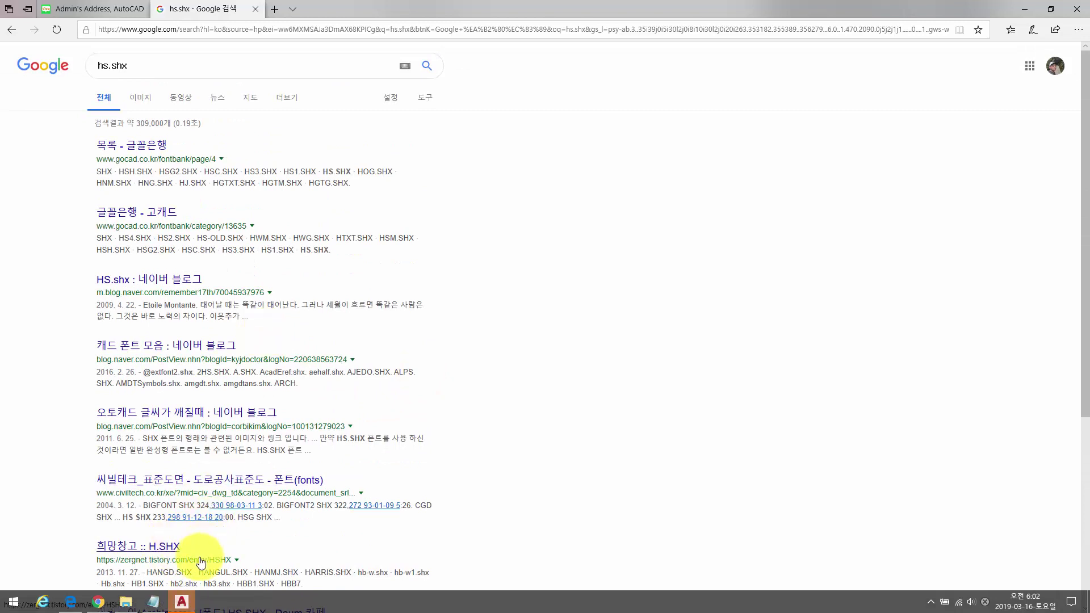
# Step: Switch to AutoCAD, open the recent Text 관련 질문 drawing and specify a replacement big font for the missing HGS style font
pyautogui.click(181, 600)
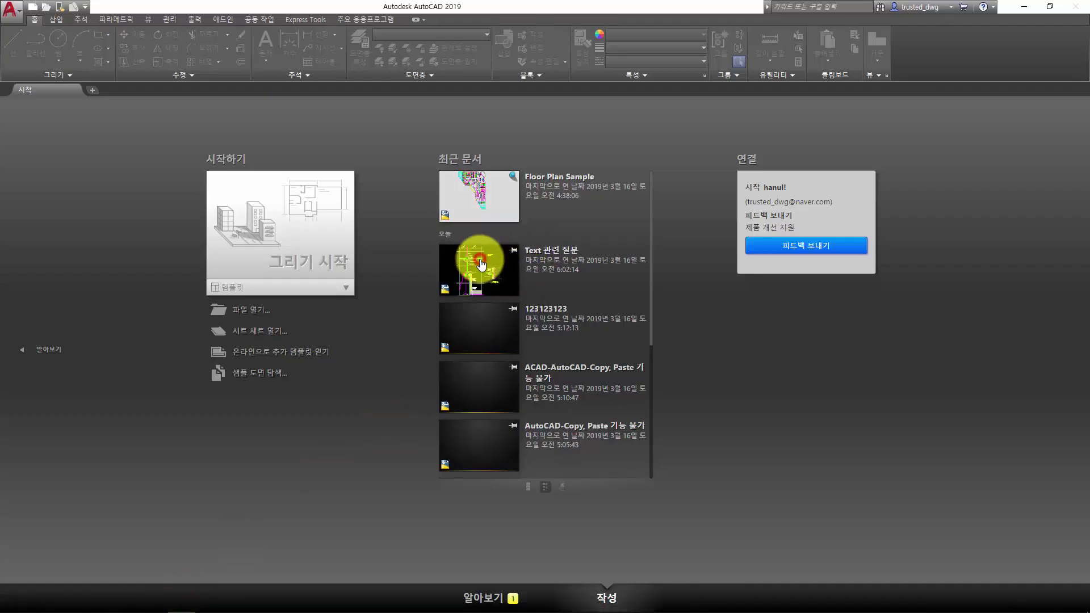
pyautogui.click(480, 264)
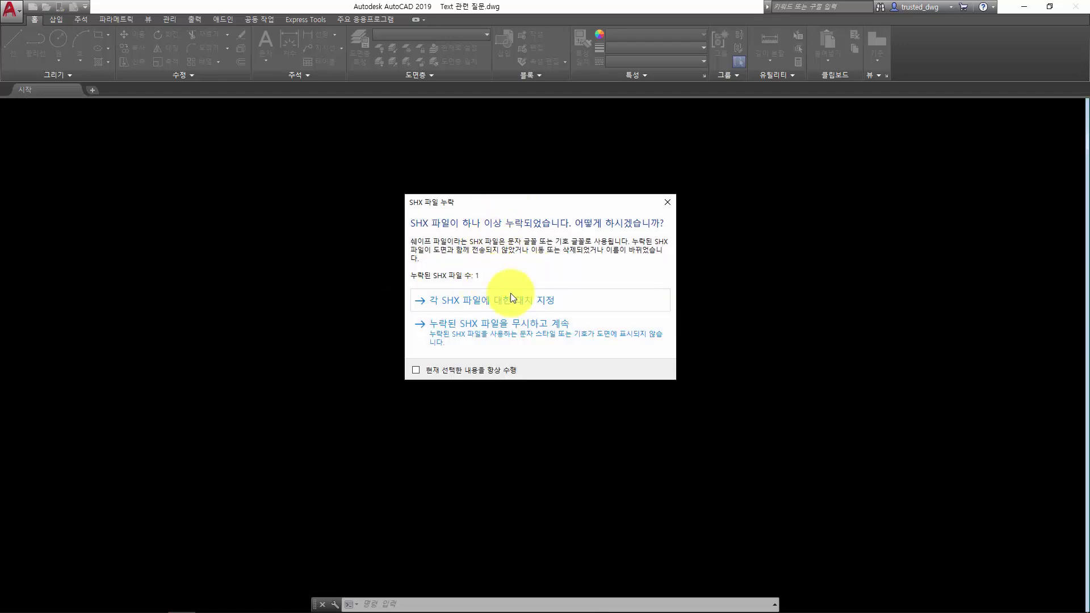
pyautogui.click(498, 298)
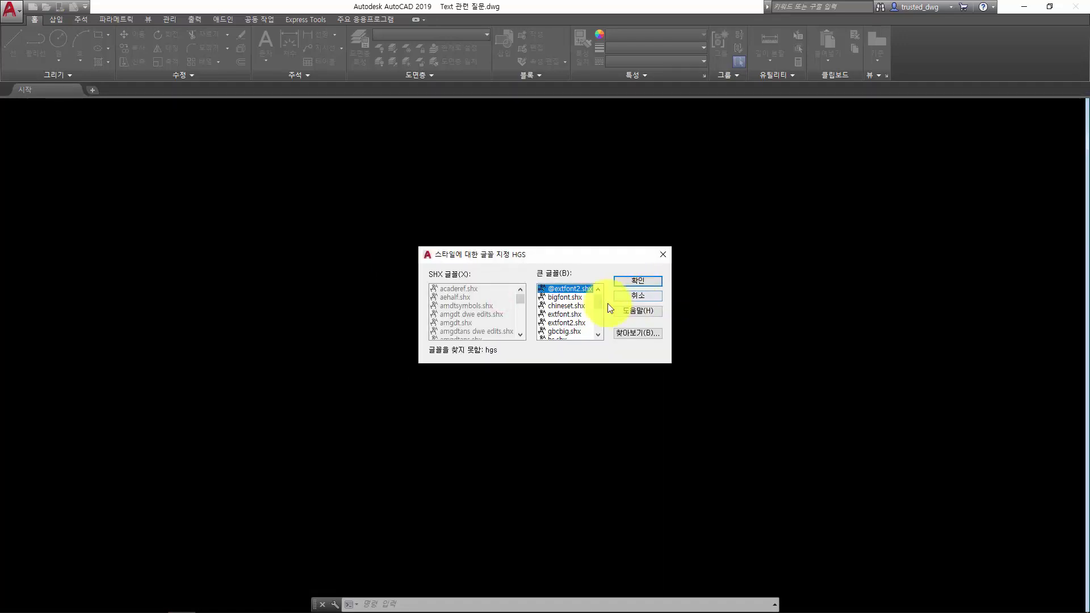
pyautogui.click(579, 306)
pyautogui.click(638, 280)
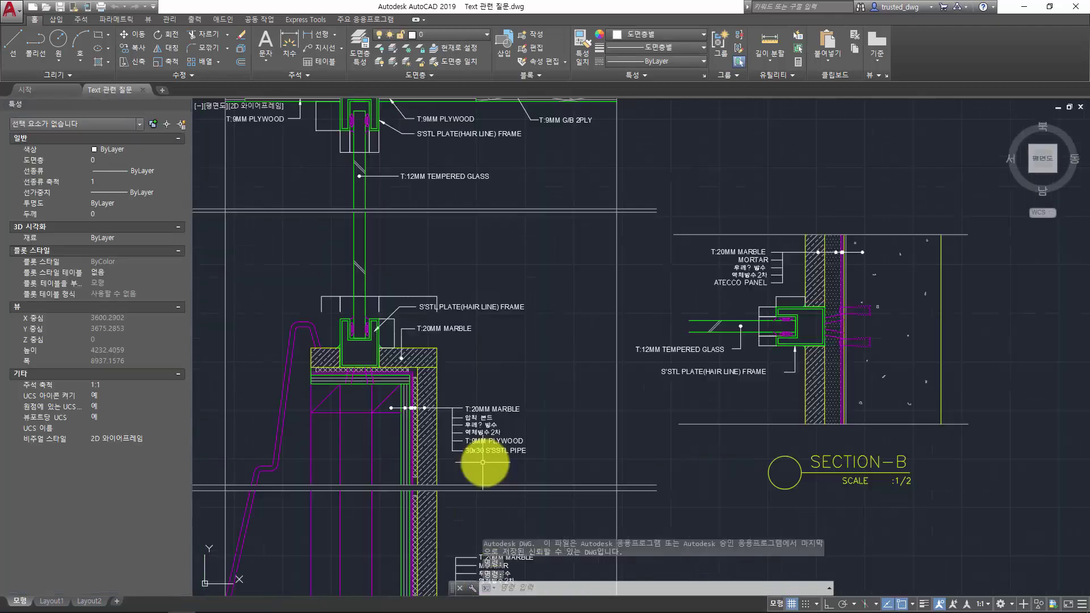
# Step: Select the 압착 본드 text below T:20MM MARBLE to review its text properties, then deselect it
pyautogui.scroll(7, 482, 462)
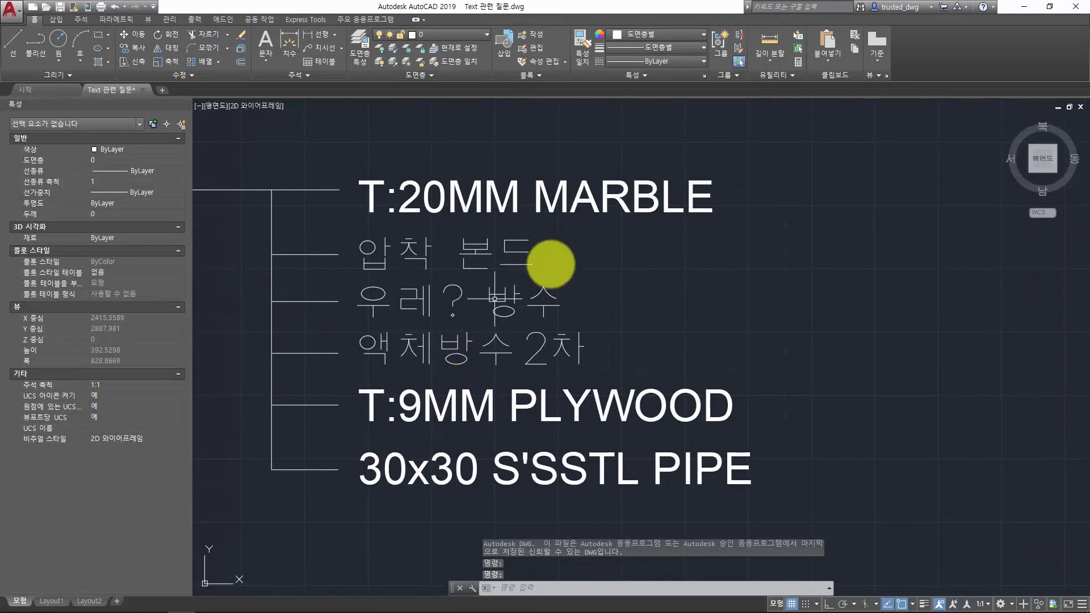
pyautogui.click(457, 250)
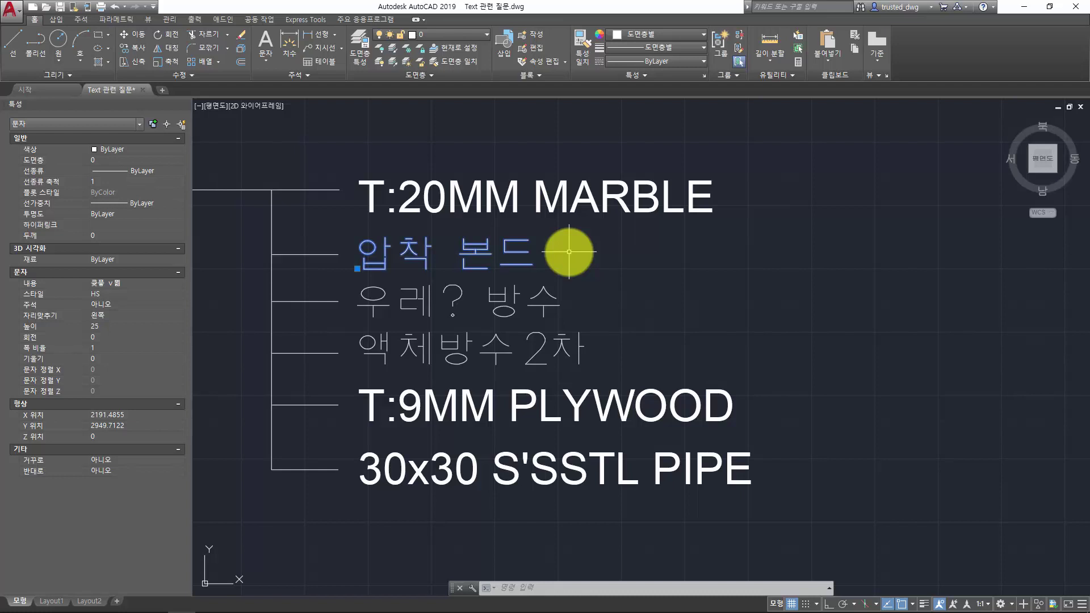
pyautogui.click(569, 251)
pyautogui.press('Escape')
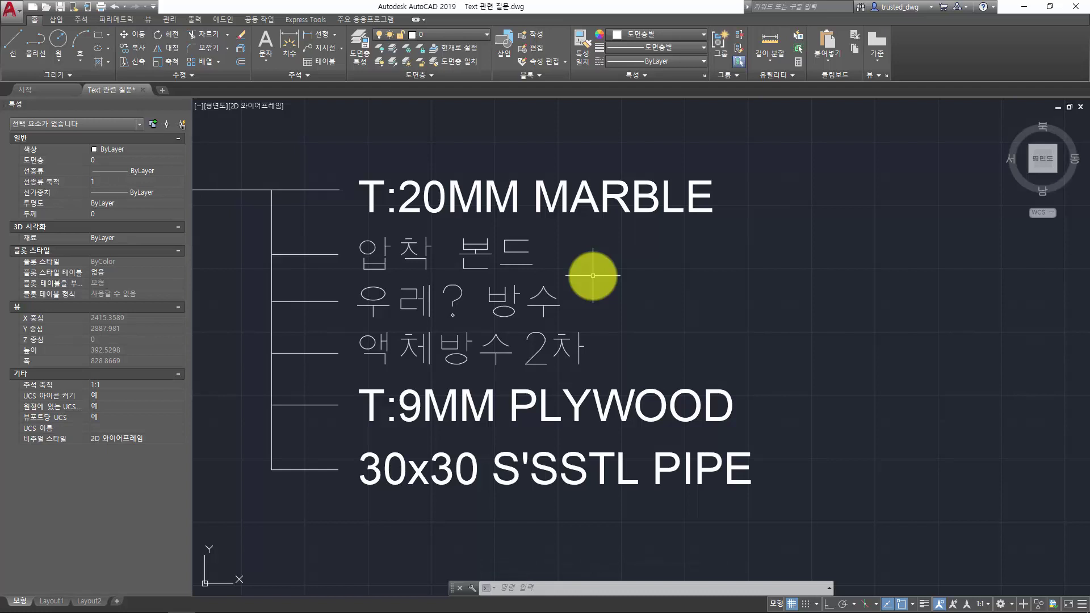
# Step: Examine the stored contents value of the 압착 본드 text against its displayed text, leaving it unedited
pyautogui.scroll(-4, 593, 276)
pyautogui.scroll(4, 592, 272)
pyautogui.moveTo(592, 273); pyautogui.dragTo(582, 276, button='middle')
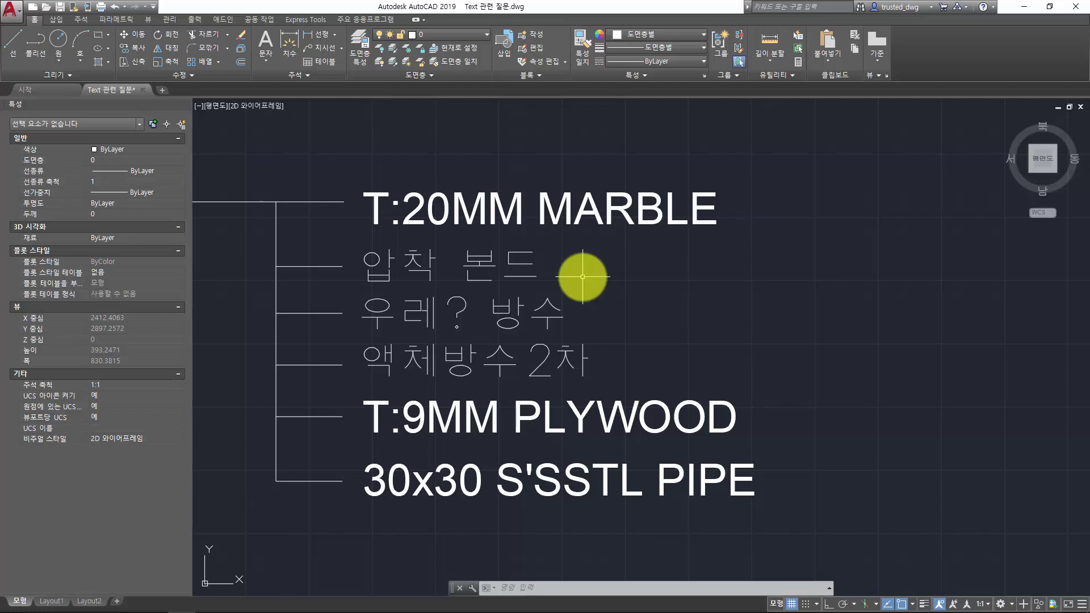
pyautogui.click(437, 262)
pyautogui.click(145, 284)
pyautogui.moveTo(144, 284); pyautogui.dragTo(56, 289)
pyautogui.moveTo(128, 285); pyautogui.dragTo(77, 288)
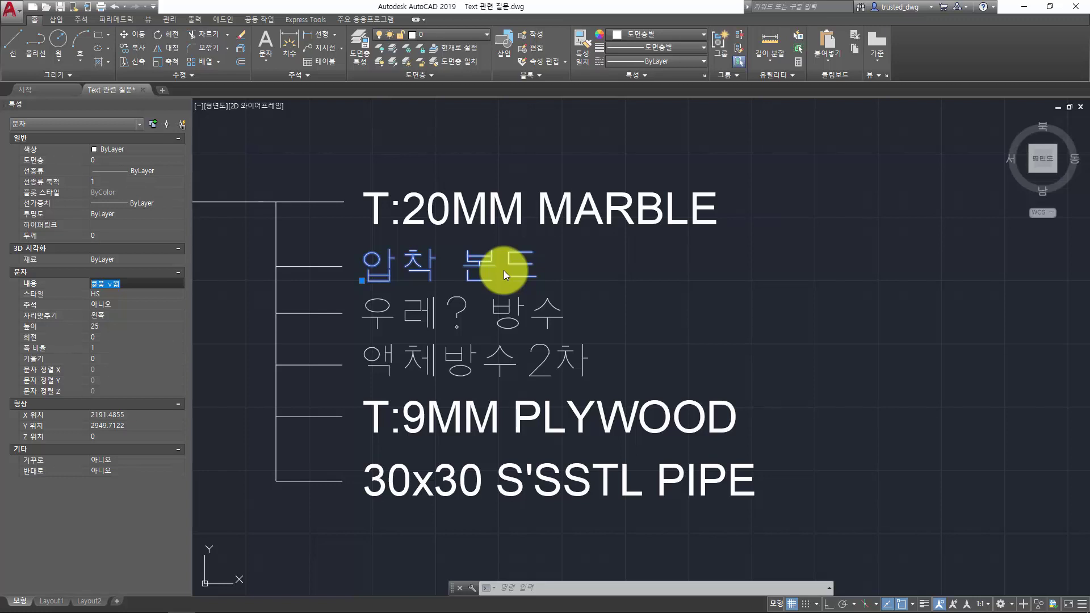
pyautogui.press('Escape')
pyautogui.press('Escape')
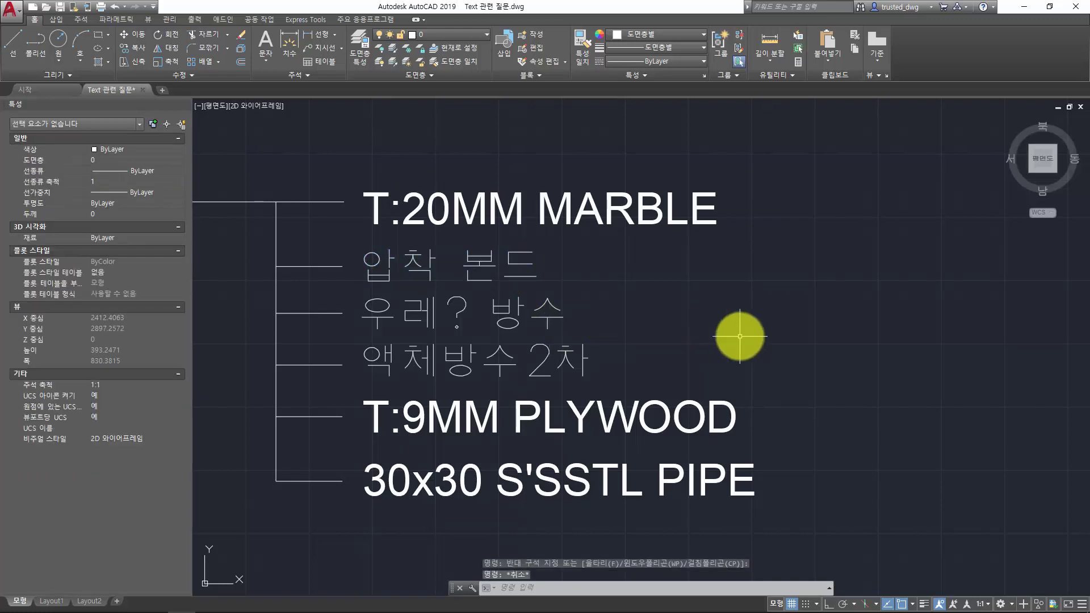
# Step: Open the text style settings to view the Standard style's font, and close them without changes
pyautogui.write('st')
pyautogui.press('Return')
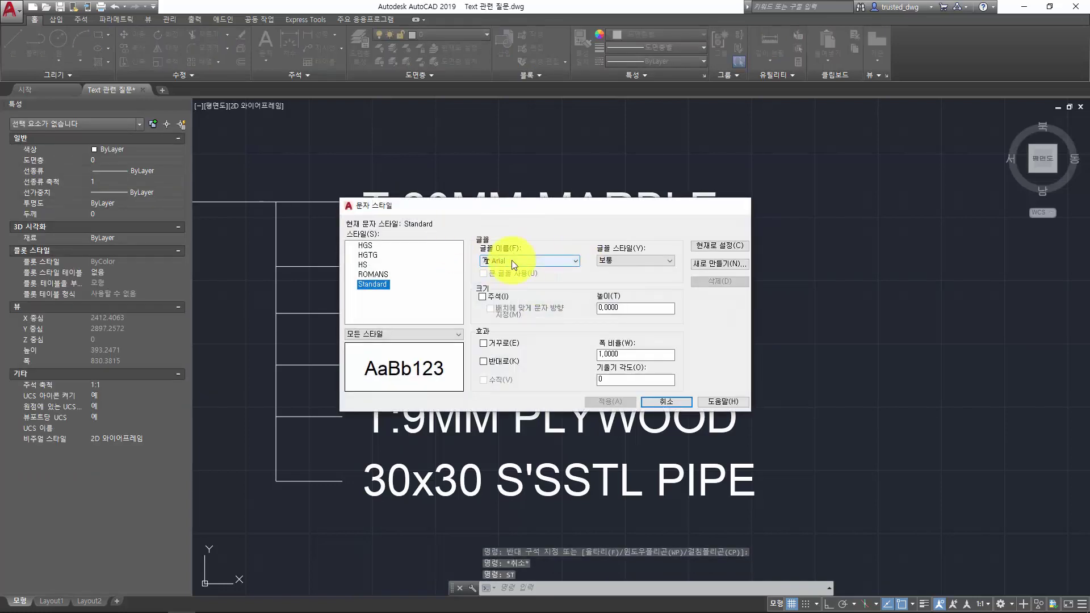
pyautogui.press('Escape')
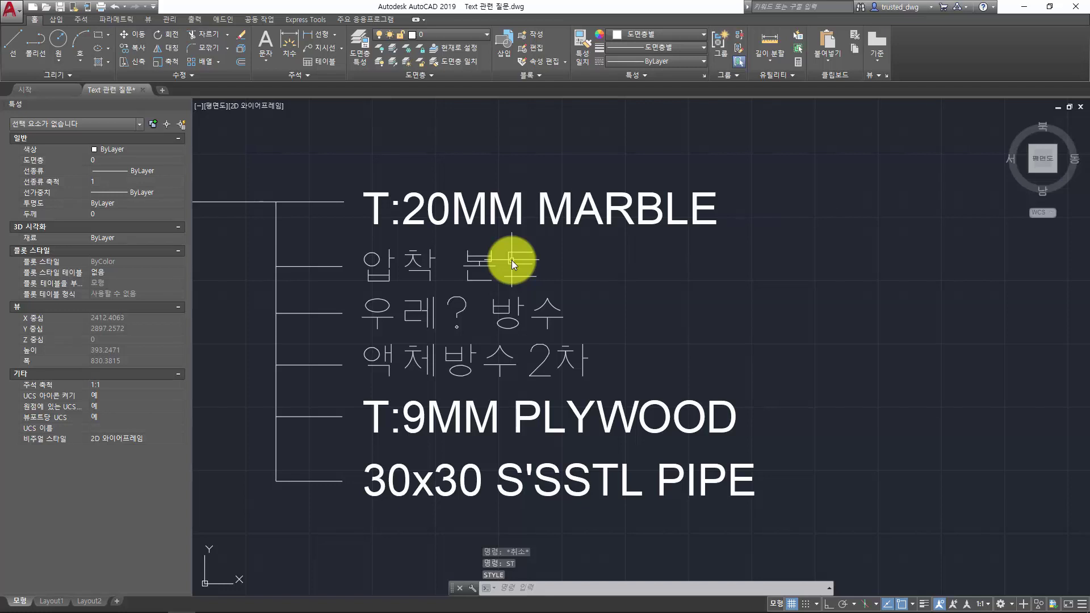